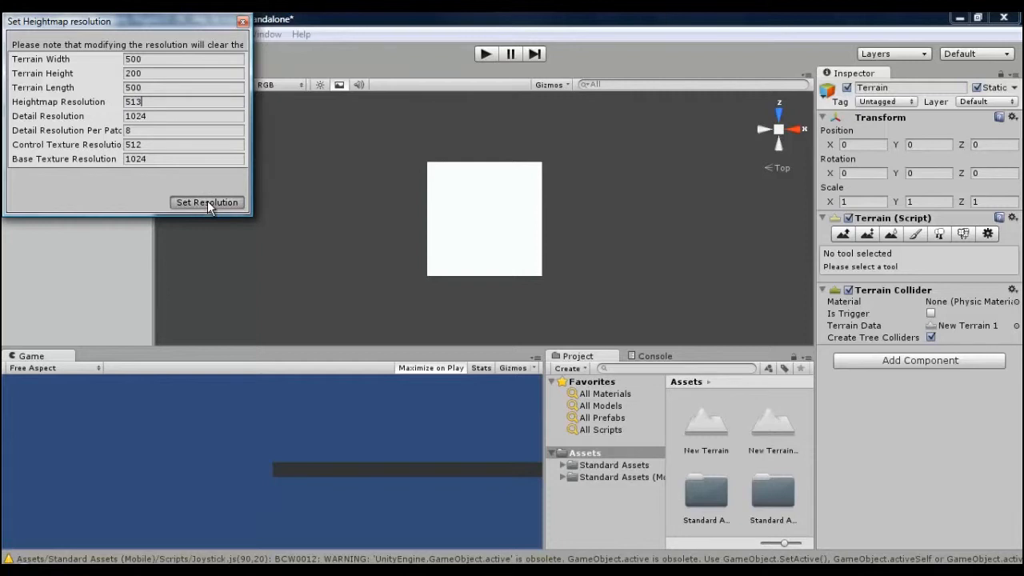
# Apply the terrain's resolution settings with a heightmap resolution of 513 and frame the terrain in the scene.
pyautogui.click(207, 201)
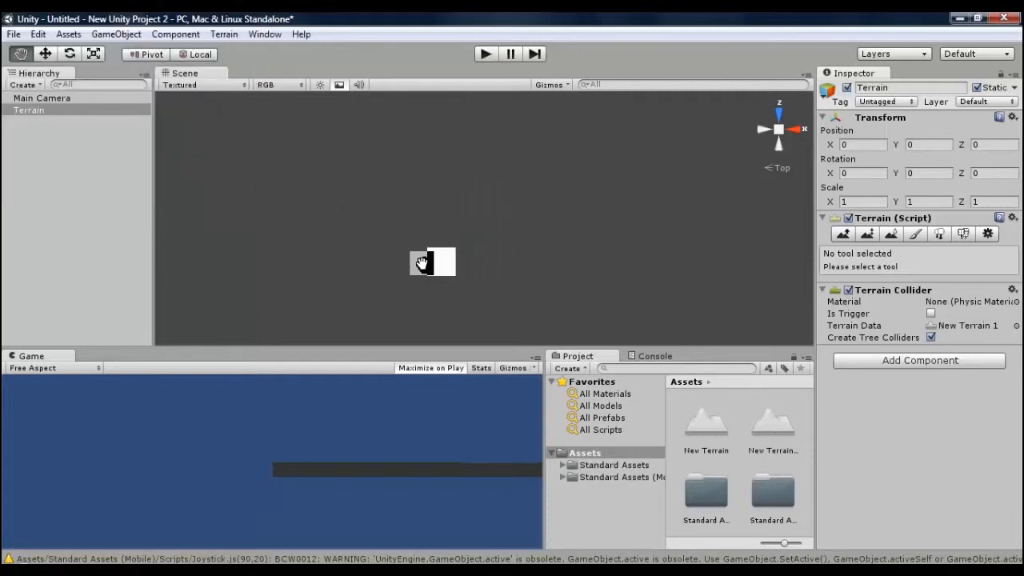
pyautogui.doubleClick(47, 110)
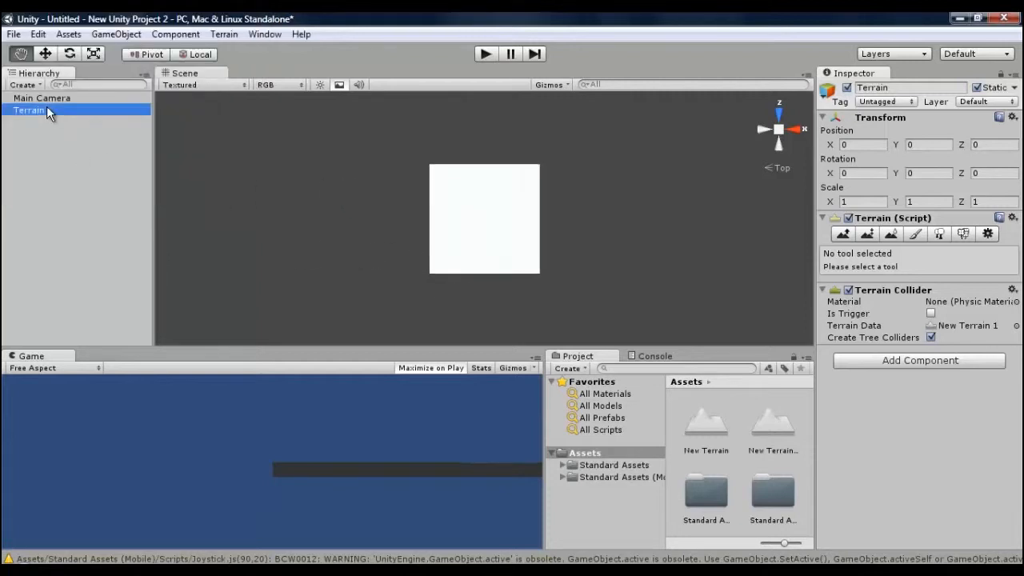
# Add a directional light to the scene.
pyautogui.click(115, 35)
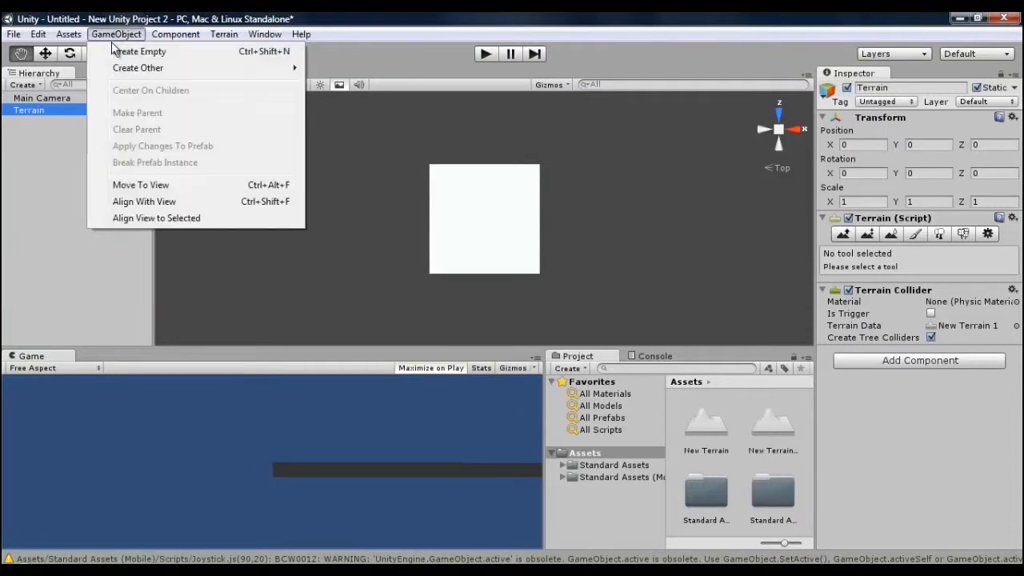
pyautogui.moveTo(160, 68)
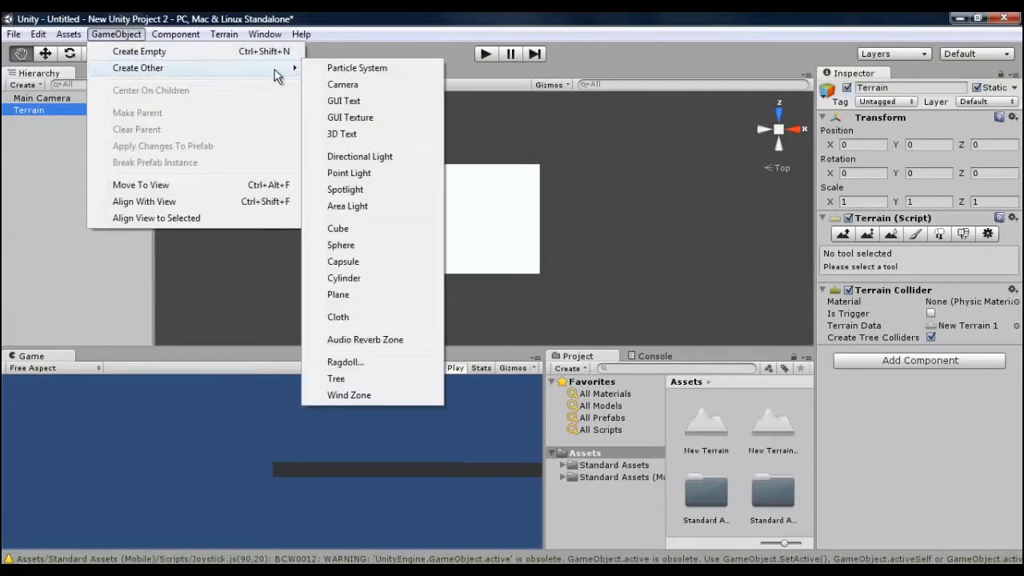
pyautogui.click(364, 157)
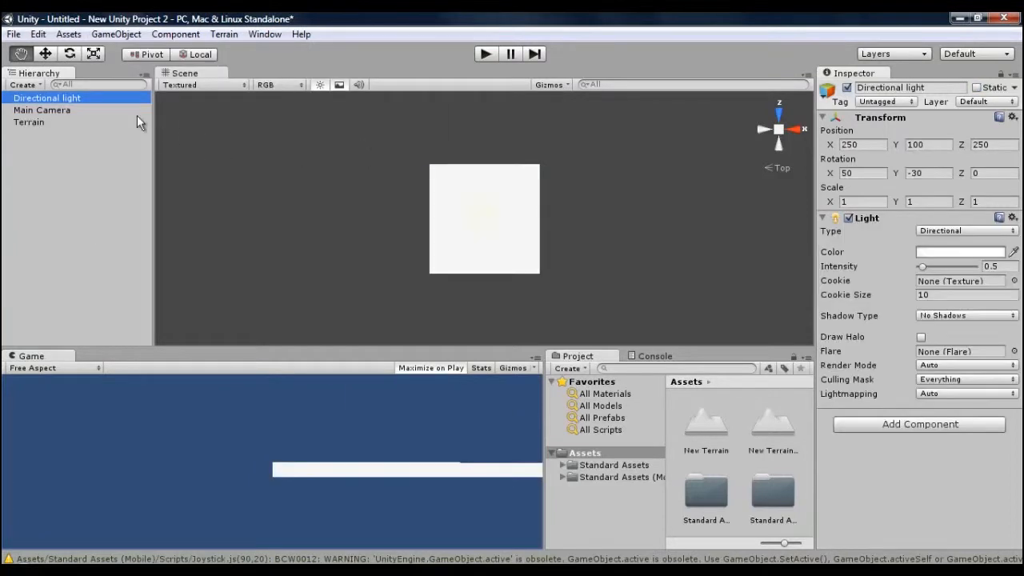
# Rotate the directional light slightly about its X axis to about 52 degrees.
pyautogui.click(90, 97)
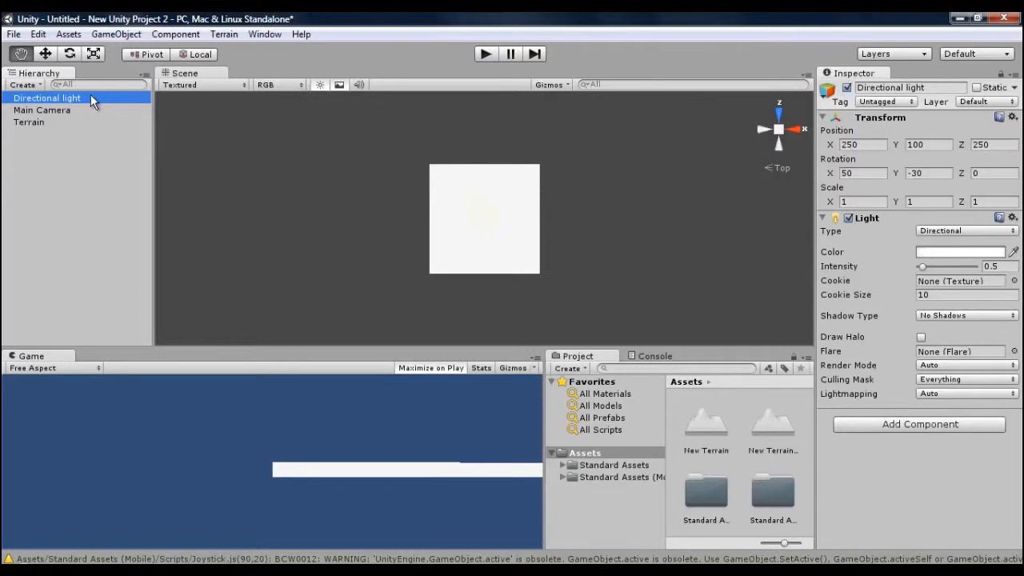
pyautogui.click(70, 53)
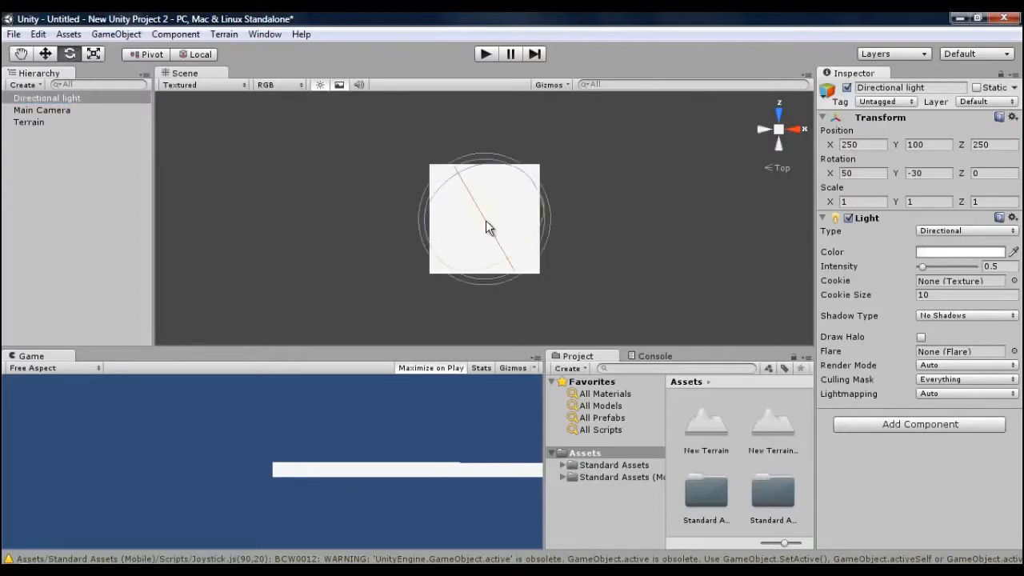
pyautogui.moveTo(486, 220)
pyautogui.mouseDown()
pyautogui.moveTo(415, 136)
pyautogui.moveTo(517, 264)
pyautogui.moveTo(487, 206)
pyautogui.moveTo(490, 215)
pyautogui.mouseUp()
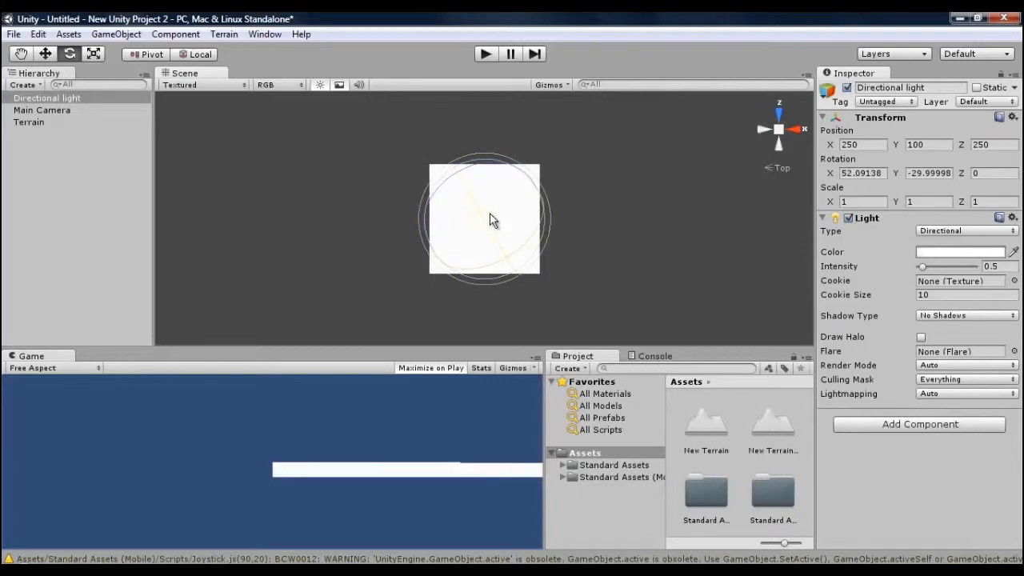
# Add the Grass&Rock texture to the terrain as a paint texture with a 15 by 15 tile size.
pyautogui.click(44, 123)
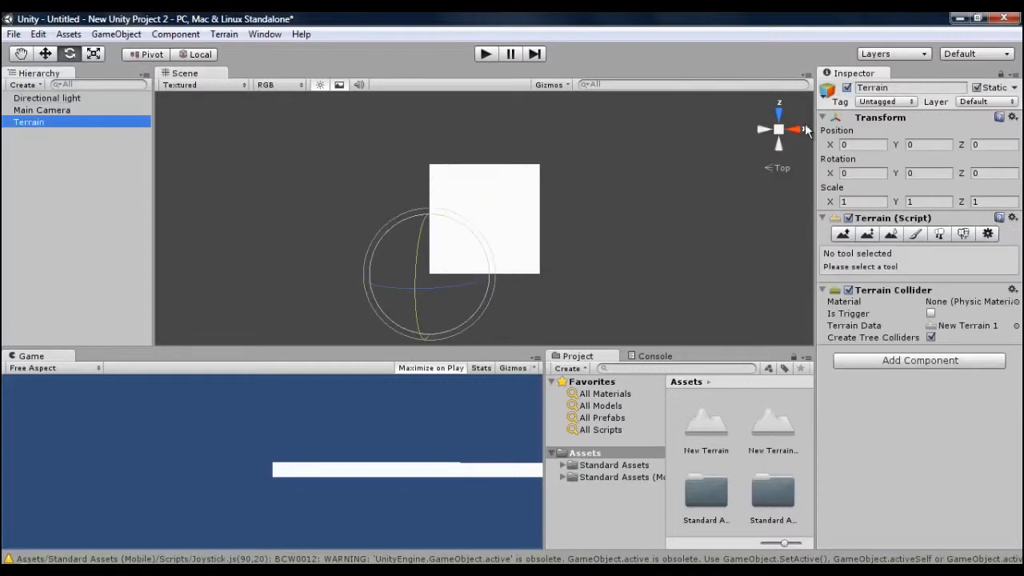
pyautogui.click(917, 234)
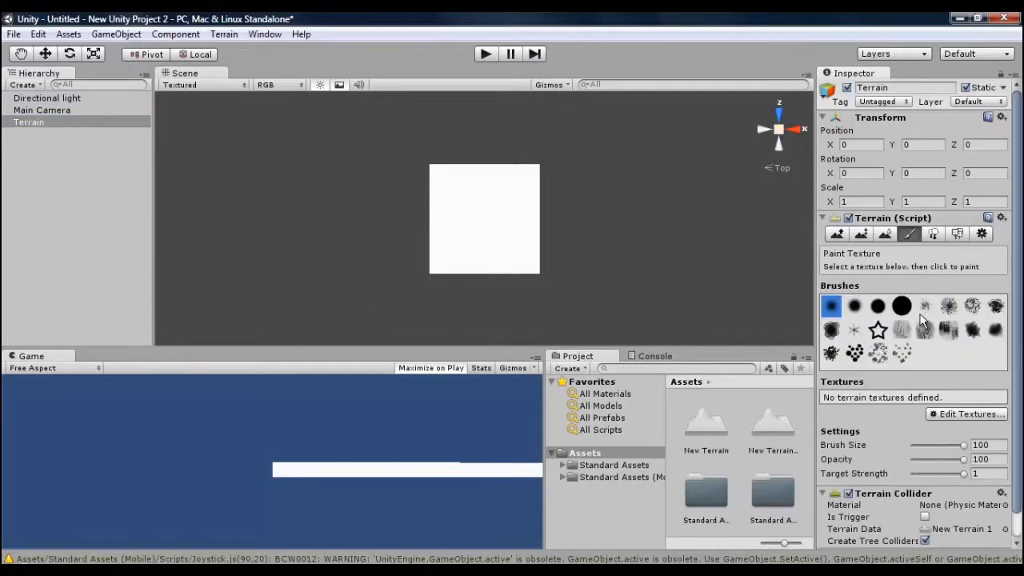
pyautogui.click(950, 414)
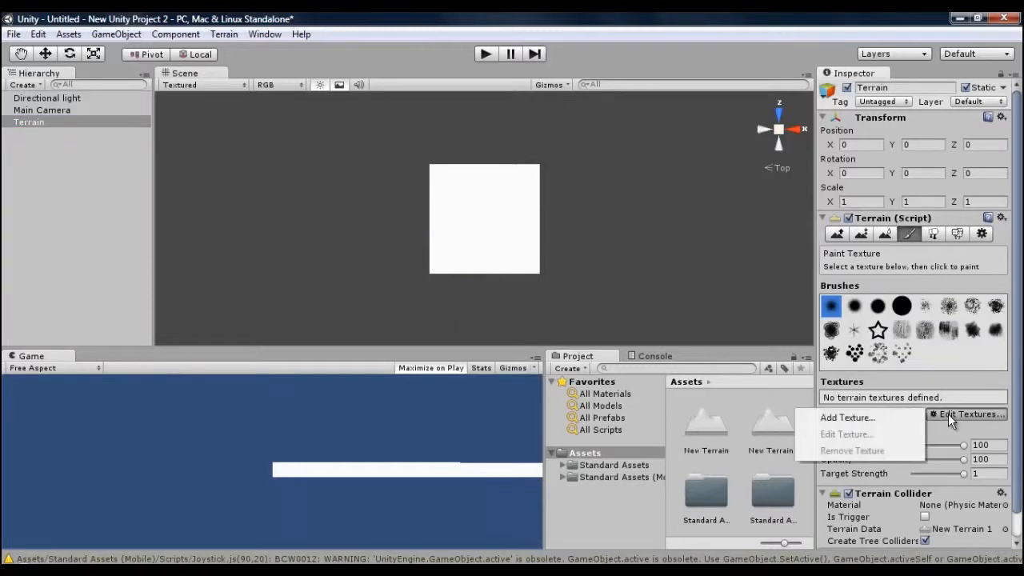
pyautogui.click(846, 418)
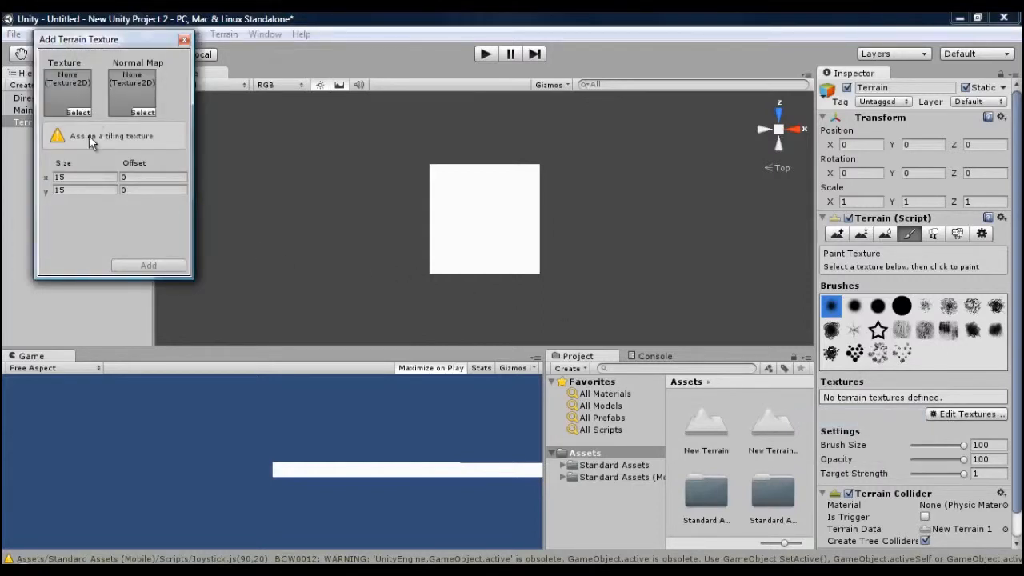
pyautogui.click(78, 113)
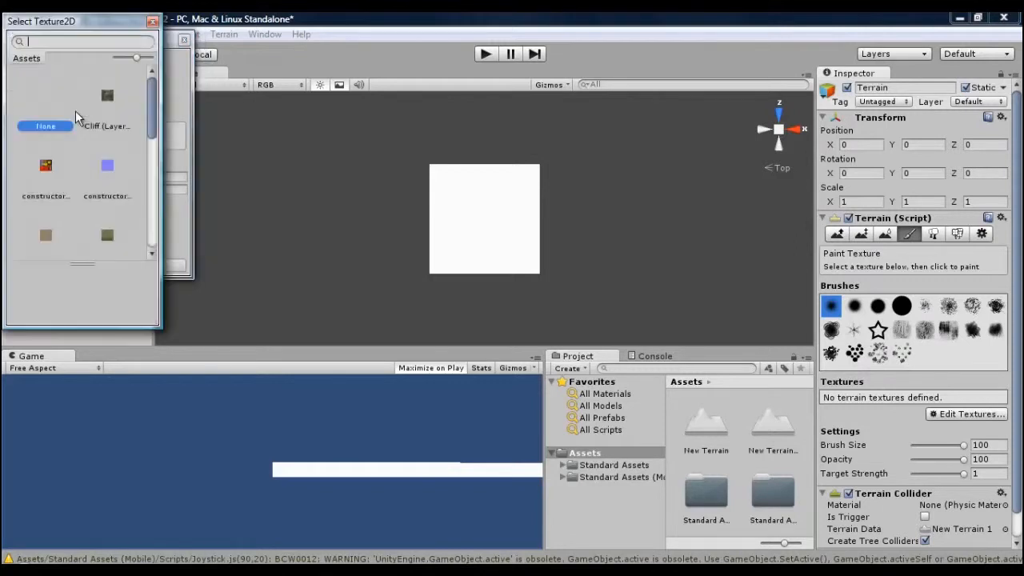
pyautogui.moveTo(153, 107); pyautogui.dragTo(154, 138)
pyautogui.click(116, 168)
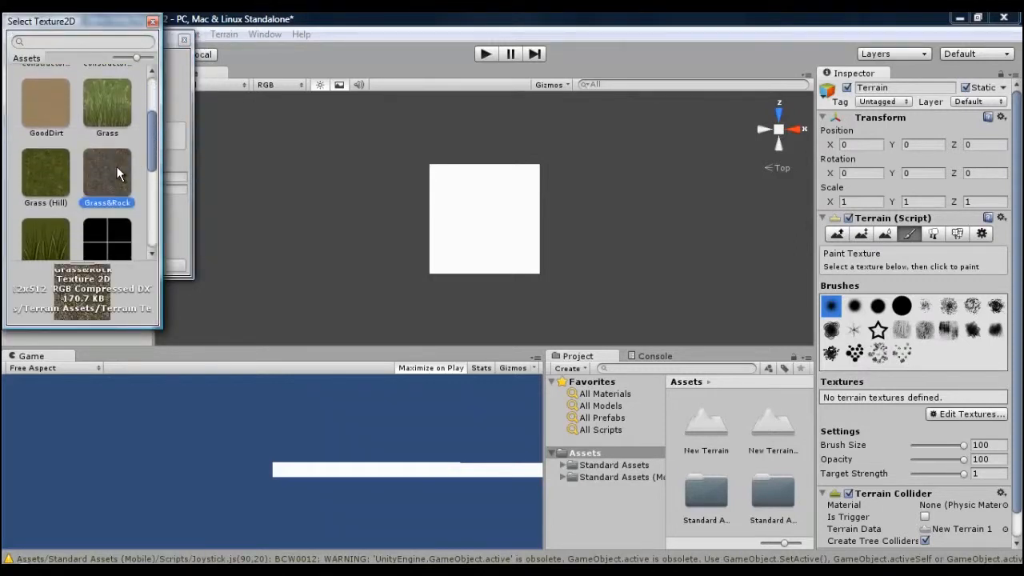
pyautogui.doubleClick(116, 170)
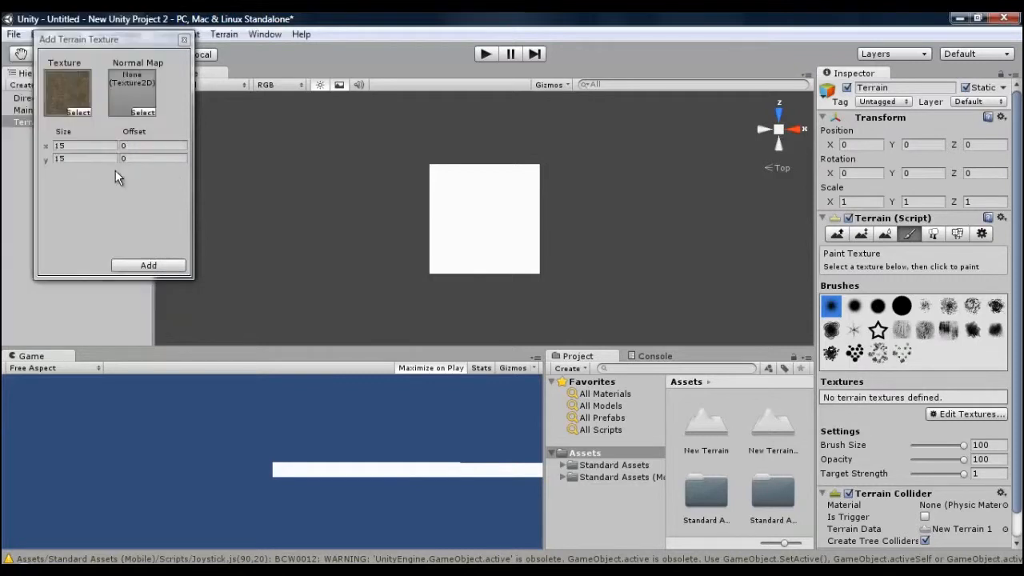
pyautogui.click(148, 265)
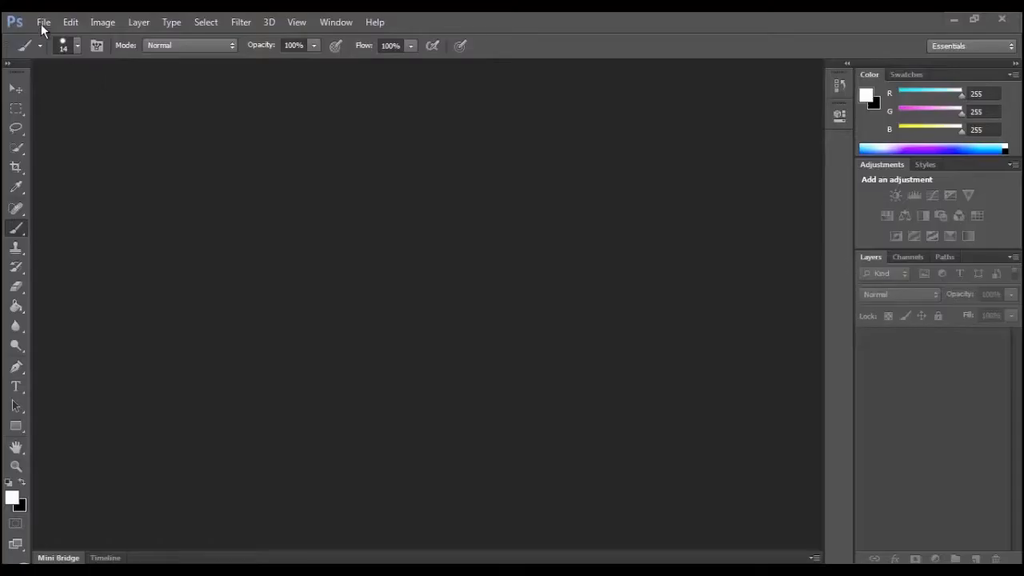
# Switch to Photoshop and create a 513 by 513 pixel, 8-bit grayscale document named Unityheightmap with a white background.
pyautogui.click(43, 22)
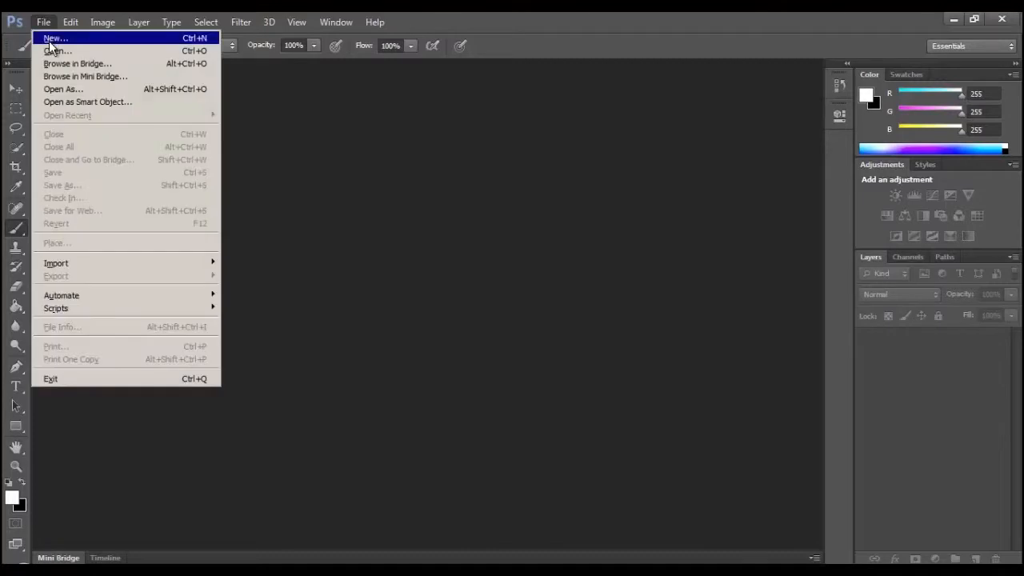
pyautogui.click(49, 39)
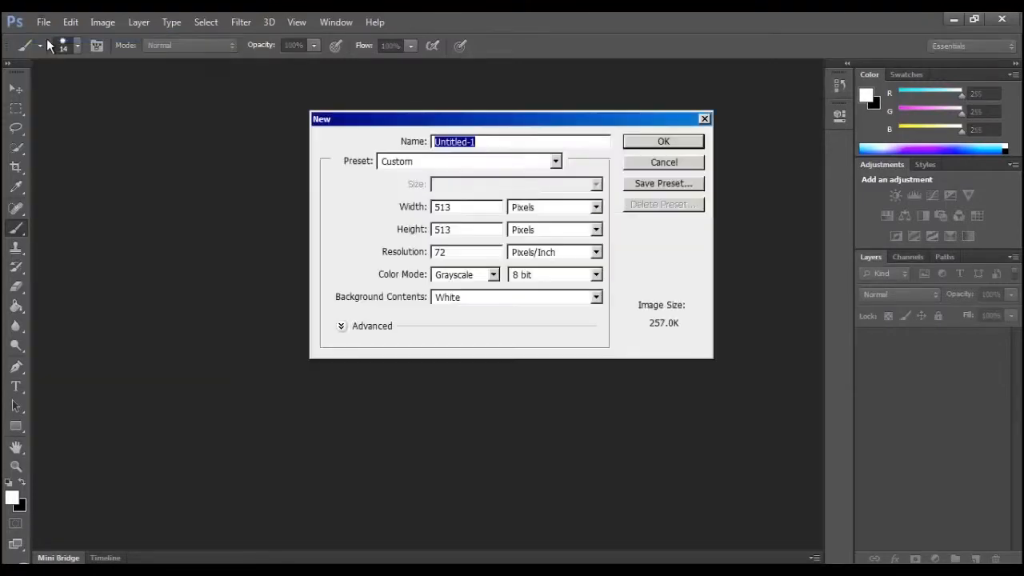
pyautogui.write('Un')
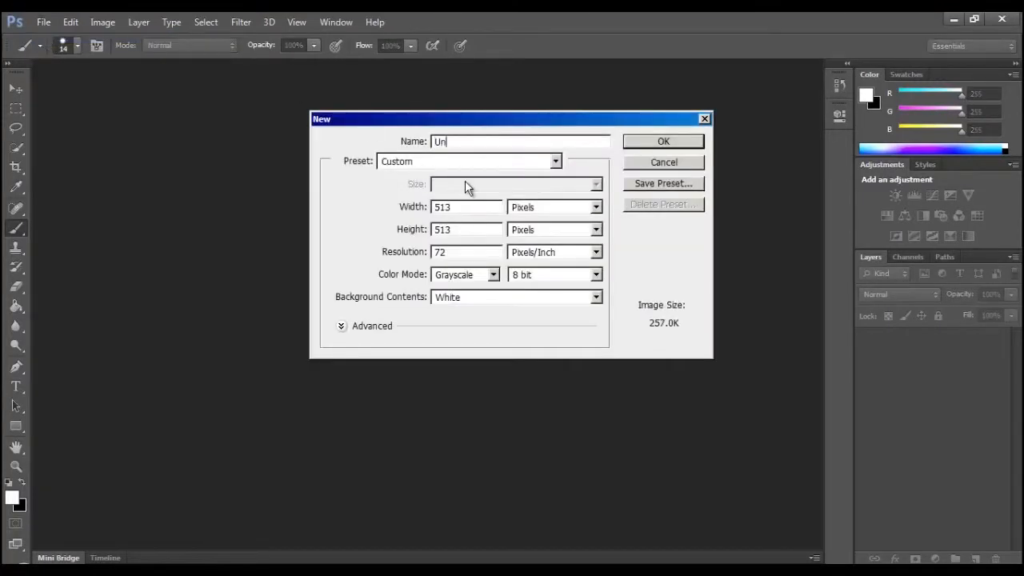
pyautogui.write('ityheightmap')
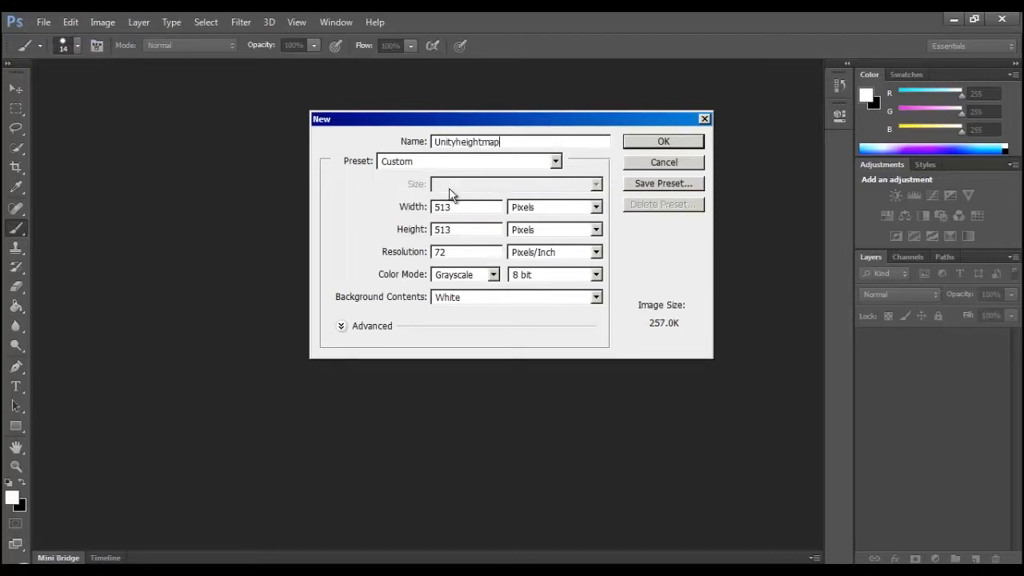
pyautogui.click(424, 207)
pyautogui.click(478, 231)
pyautogui.click(493, 275)
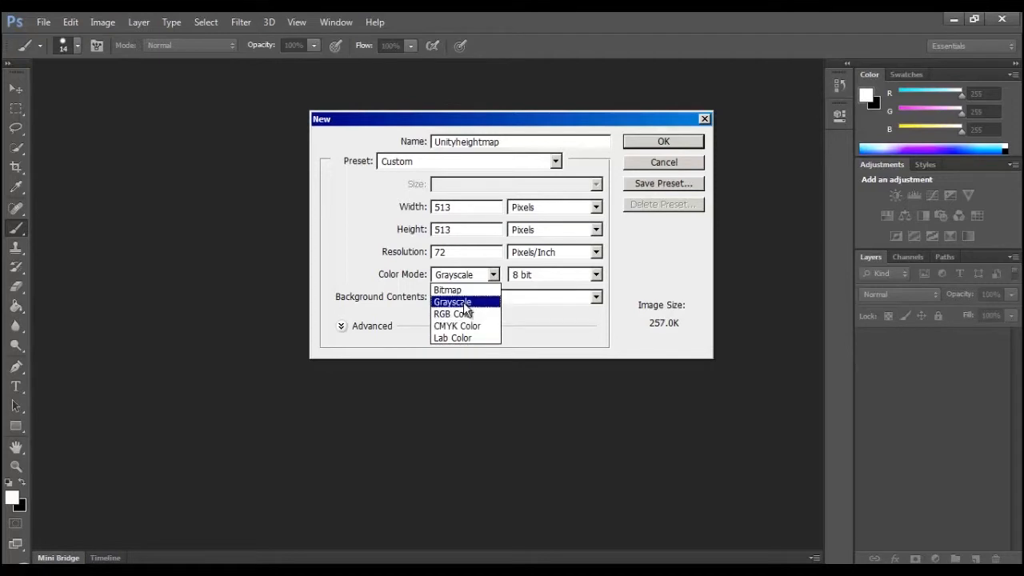
pyautogui.click(464, 304)
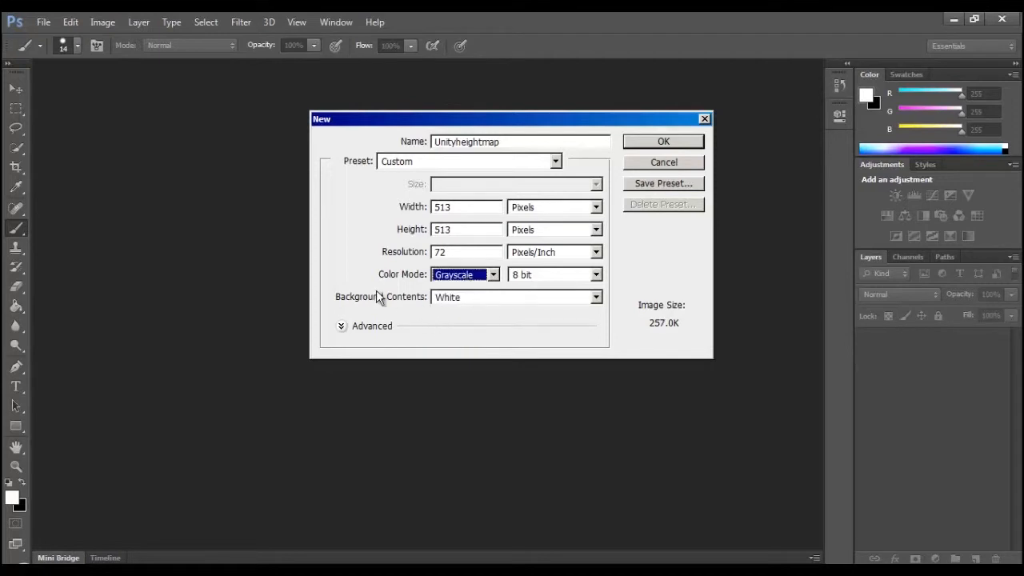
pyautogui.click(667, 142)
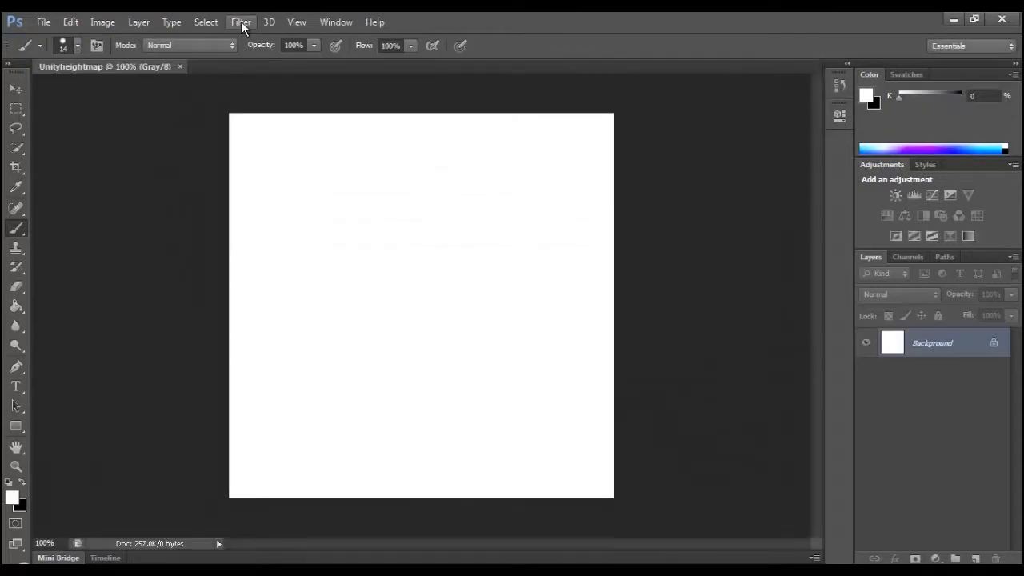
# Render the Clouds filter over the whole Background layer.
pyautogui.click(240, 22)
pyautogui.moveTo(337, 222)
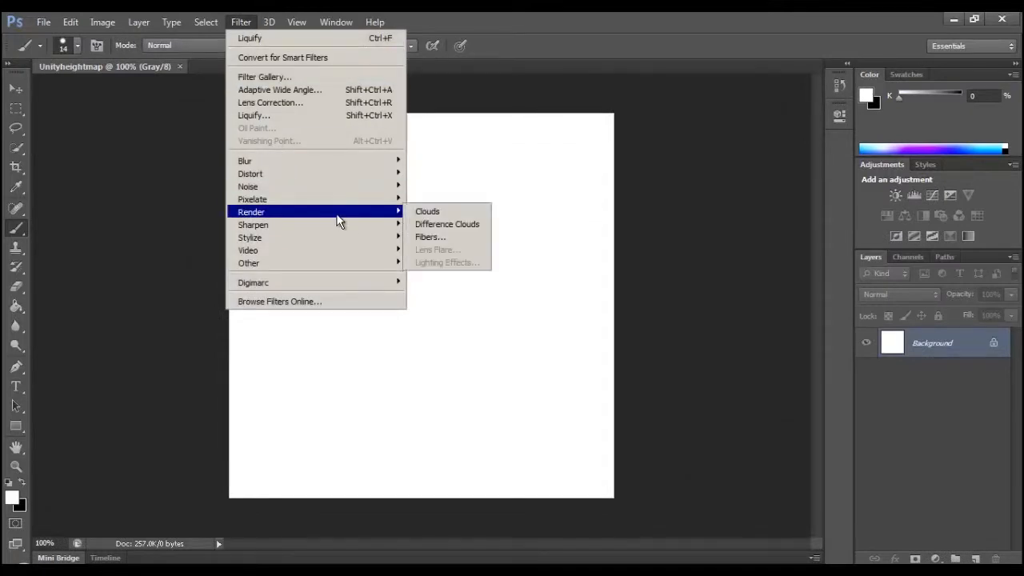
pyautogui.click(422, 214)
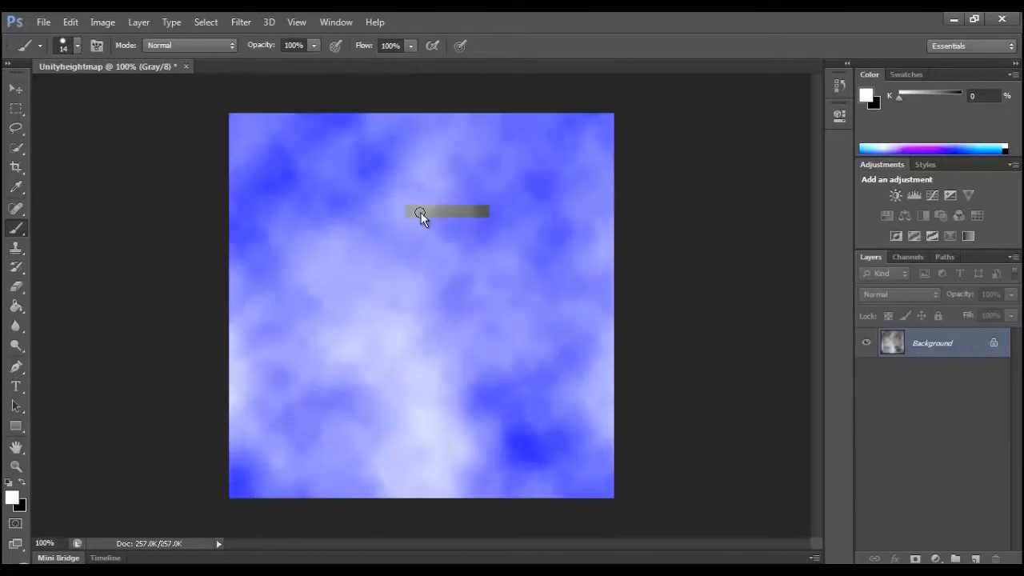
pyautogui.moveTo(434, 201)
pyautogui.mouseDown()
pyautogui.moveTo(541, 137)
pyautogui.moveTo(339, 206)
pyautogui.moveTo(479, 182)
pyautogui.moveTo(385, 278)
pyautogui.moveTo(346, 298)
pyautogui.moveTo(482, 267)
pyautogui.mouseUp()
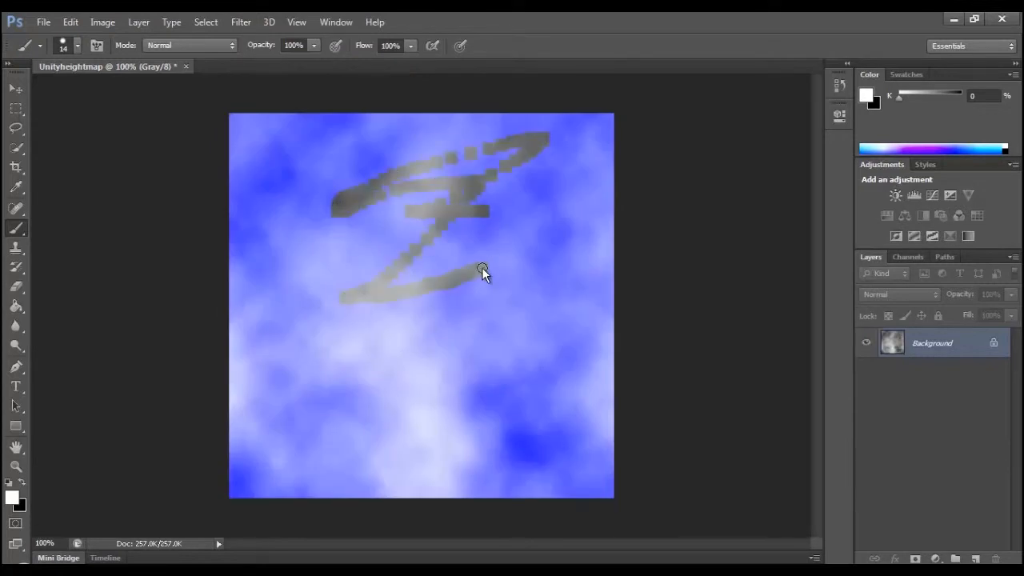
pyautogui.moveTo(484, 222); pyautogui.dragTo(413, 216)
pyautogui.moveTo(361, 177); pyautogui.dragTo(331, 101)
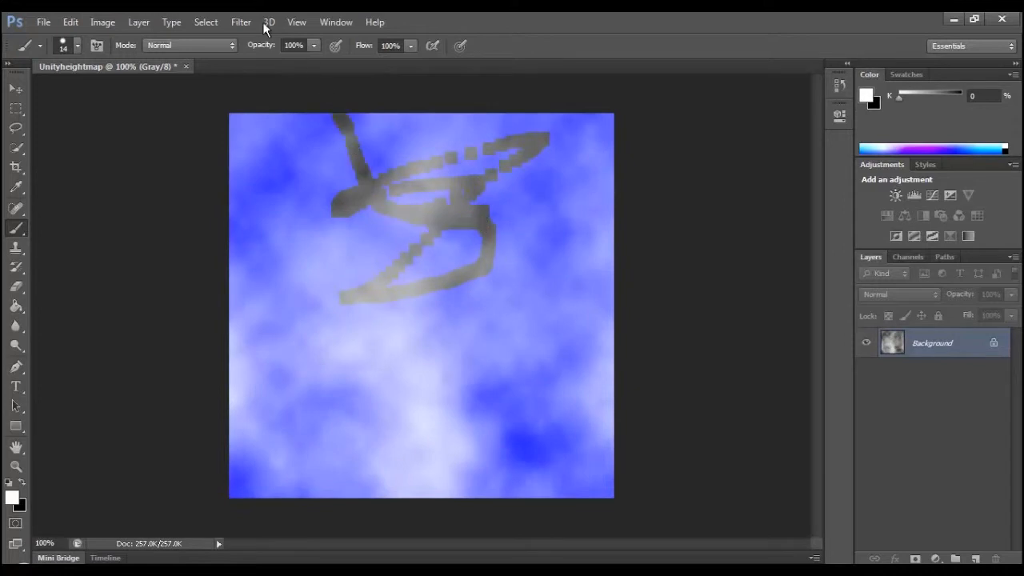
# Warp the clouds with Liquify at brush size 100, pulling the bright centre into branching ridges and smearing the dark areas, and apply it.
pyautogui.click(241, 22)
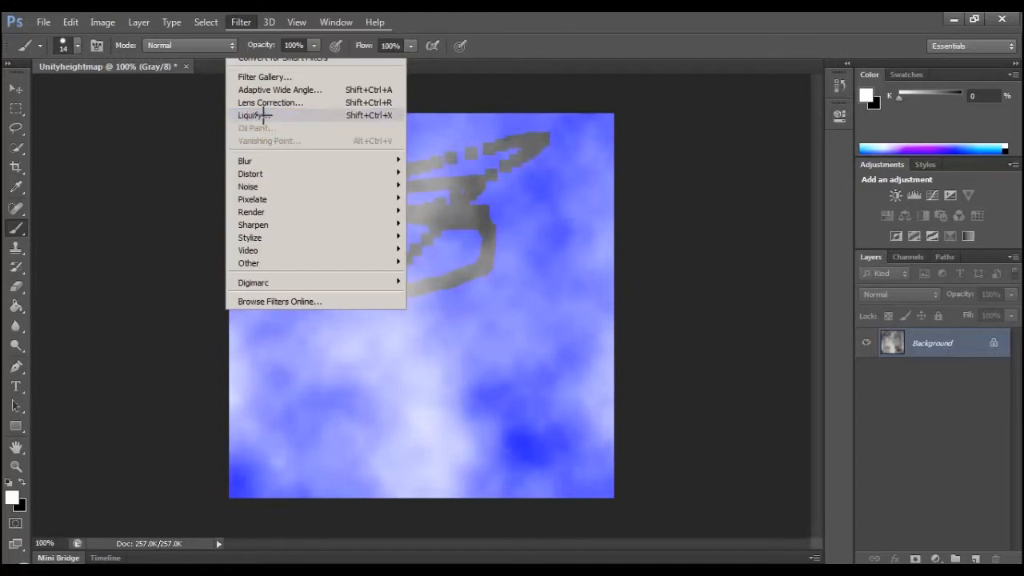
pyautogui.click(264, 117)
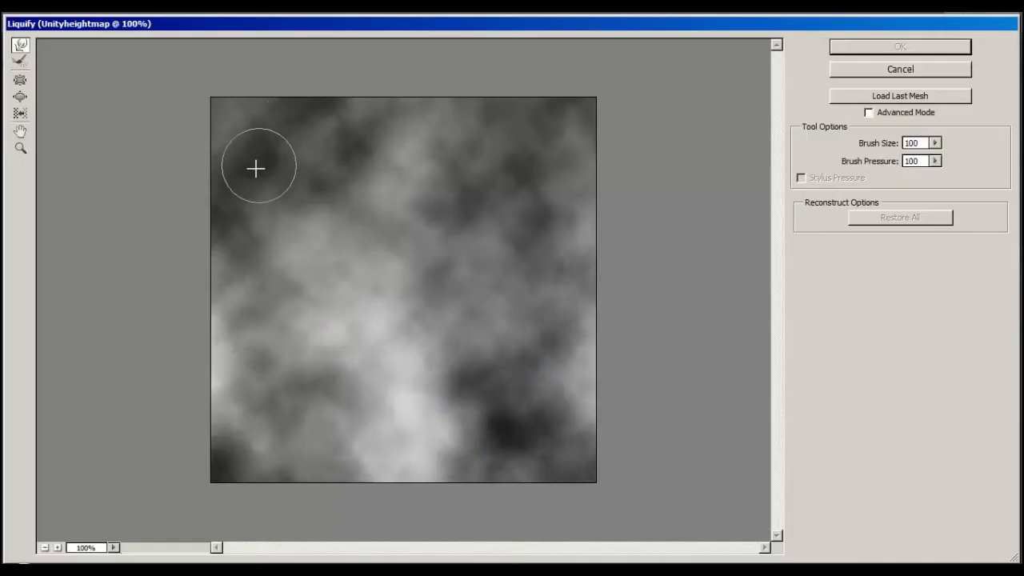
pyautogui.moveTo(268, 167)
pyautogui.mouseDown()
pyautogui.moveTo(334, 195)
pyautogui.moveTo(376, 192)
pyautogui.moveTo(455, 149)
pyautogui.mouseUp()
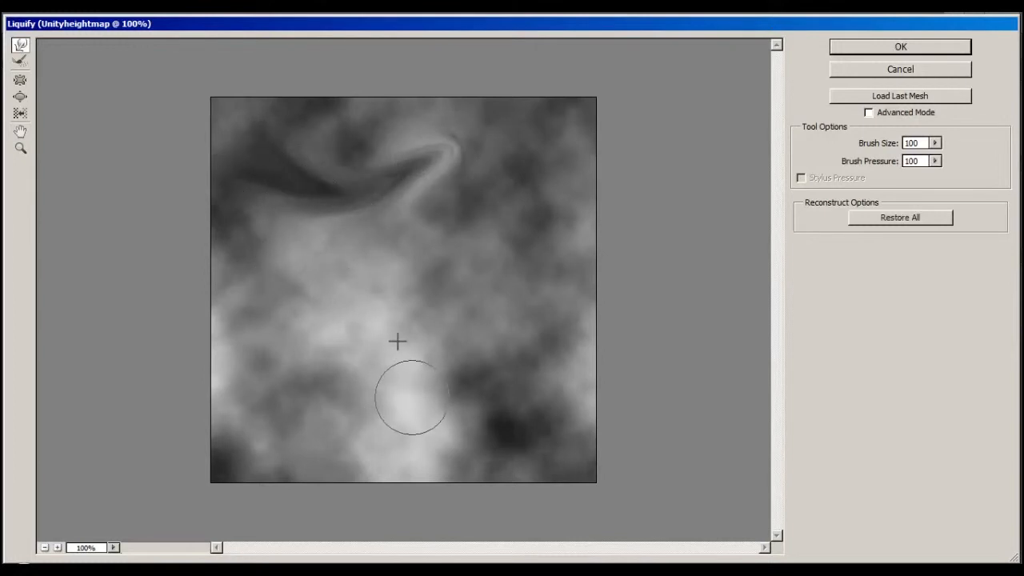
pyautogui.moveTo(397, 340)
pyautogui.mouseDown()
pyautogui.moveTo(432, 272)
pyautogui.moveTo(489, 256)
pyautogui.mouseUp()
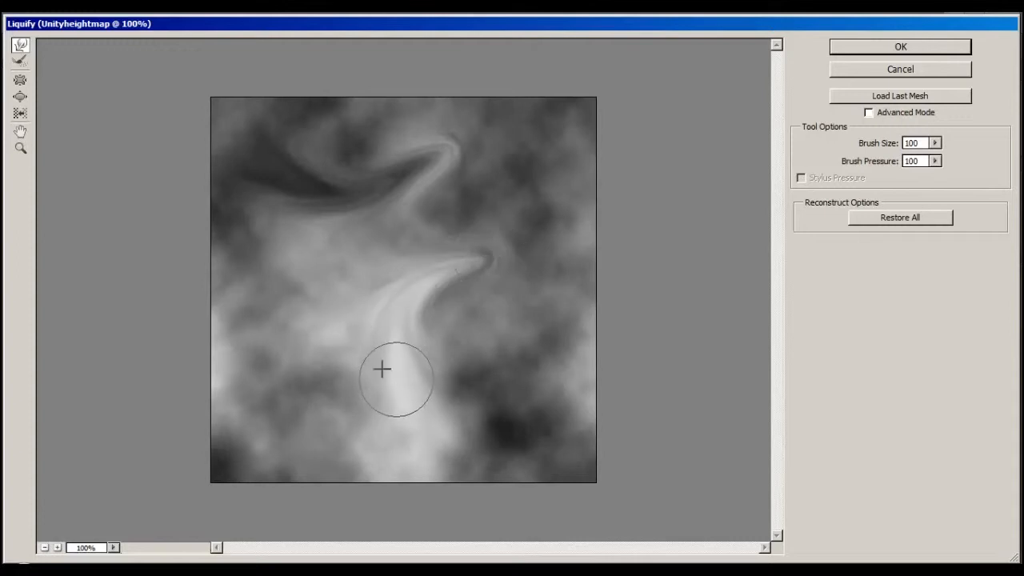
pyautogui.moveTo(381, 368)
pyautogui.mouseDown()
pyautogui.moveTo(393, 290)
pyautogui.moveTo(453, 227)
pyautogui.moveTo(480, 232)
pyautogui.mouseUp()
pyautogui.moveTo(380, 391)
pyautogui.mouseDown()
pyautogui.moveTo(352, 286)
pyautogui.moveTo(456, 212)
pyautogui.mouseUp()
pyautogui.moveTo(386, 295); pyautogui.dragTo(518, 206)
pyautogui.moveTo(328, 312)
pyautogui.mouseDown()
pyautogui.moveTo(453, 231)
pyautogui.moveTo(528, 155)
pyautogui.moveTo(505, 187)
pyautogui.mouseUp()
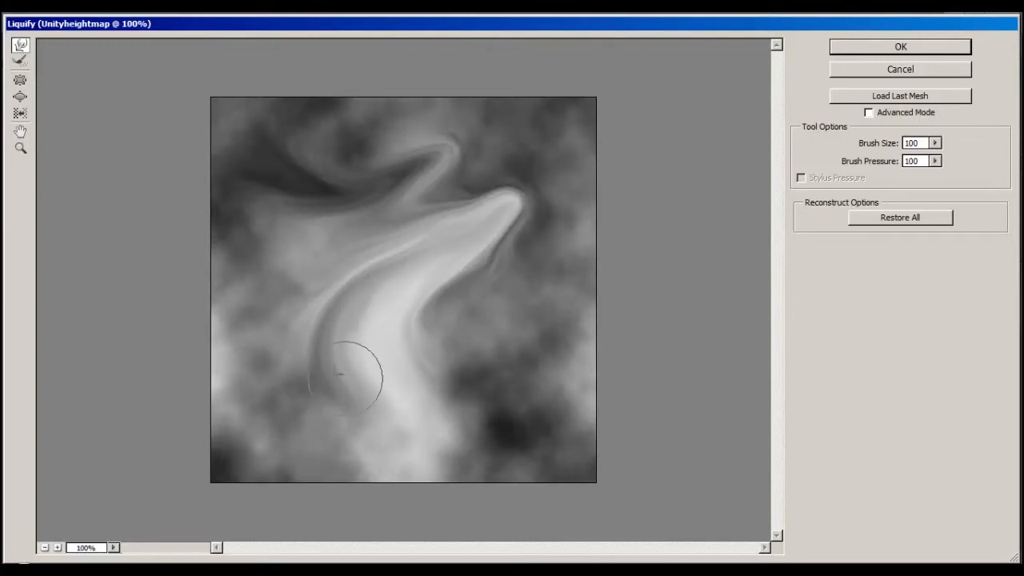
pyautogui.moveTo(345, 360); pyautogui.dragTo(322, 286)
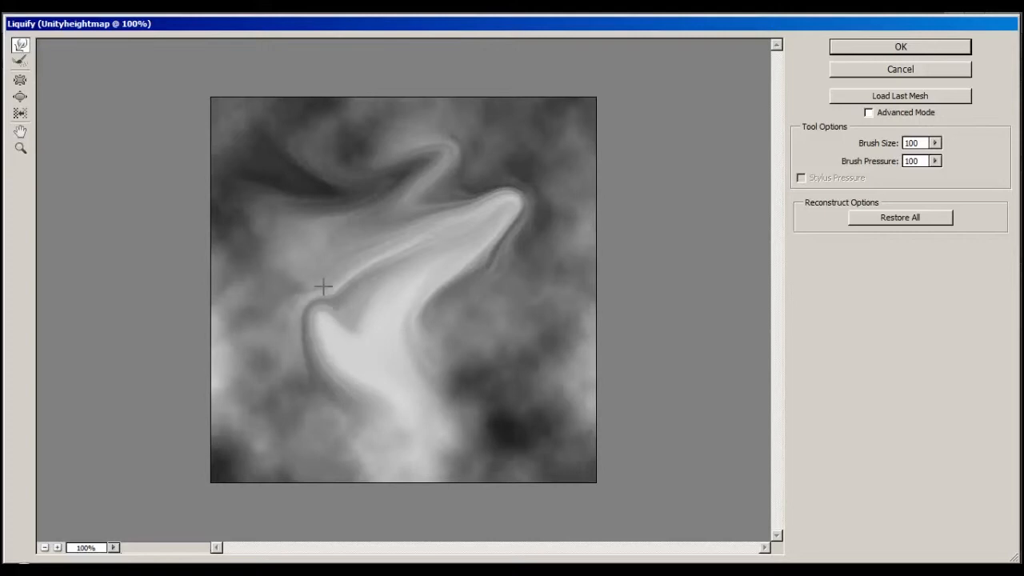
pyautogui.moveTo(380, 361); pyautogui.dragTo(414, 229)
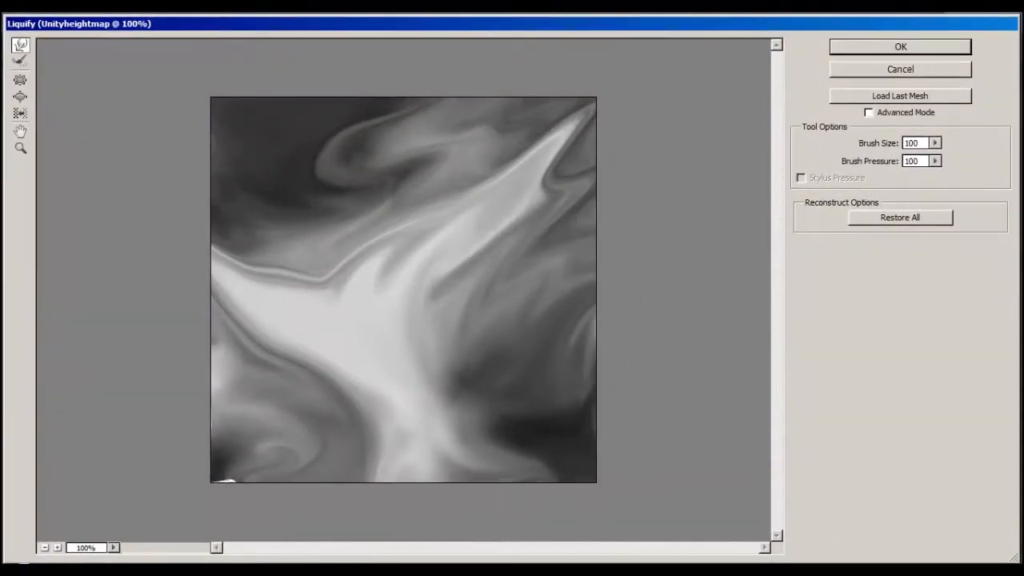
pyautogui.click(899, 48)
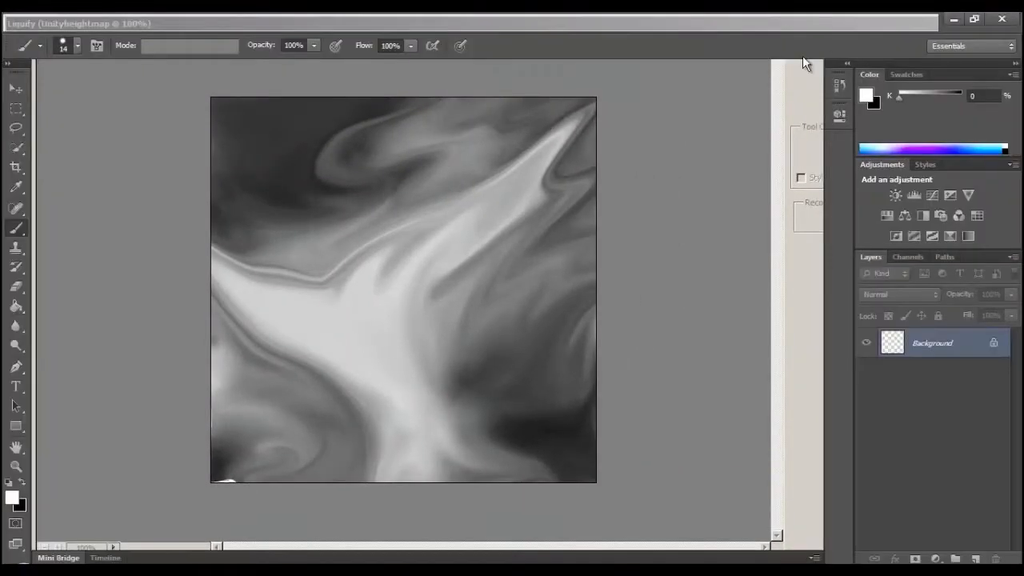
# Save the warped clouds image as Unityheightmap.raw in Photoshop Raw format in the VideoTutorial folder, with a header of 0.
pyautogui.moveTo(579, 150)
pyautogui.mouseDown()
pyautogui.moveTo(473, 224)
pyautogui.moveTo(327, 302)
pyautogui.moveTo(518, 154)
pyautogui.mouseUp()
pyautogui.moveTo(550, 208)
pyautogui.mouseDown()
pyautogui.moveTo(328, 360)
pyautogui.moveTo(388, 310)
pyautogui.moveTo(324, 331)
pyautogui.moveTo(70, 139)
pyautogui.mouseUp()
pyautogui.click(48, 21)
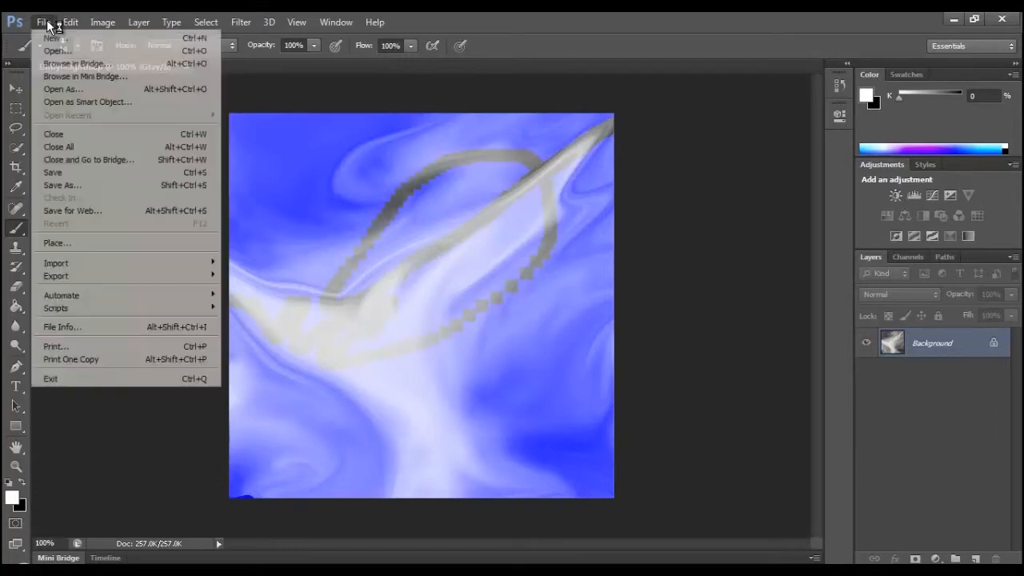
pyautogui.click(67, 186)
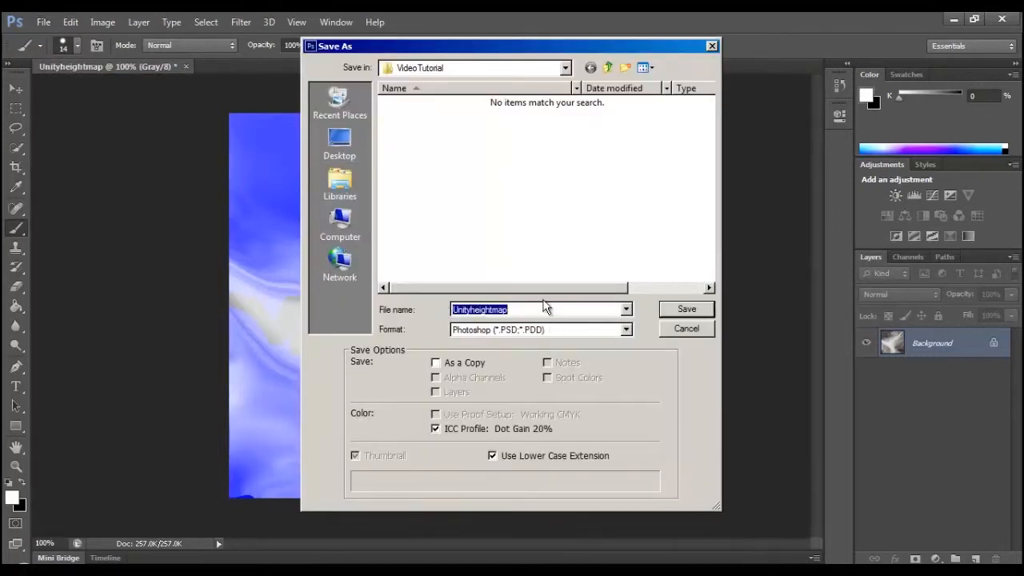
pyautogui.click(628, 330)
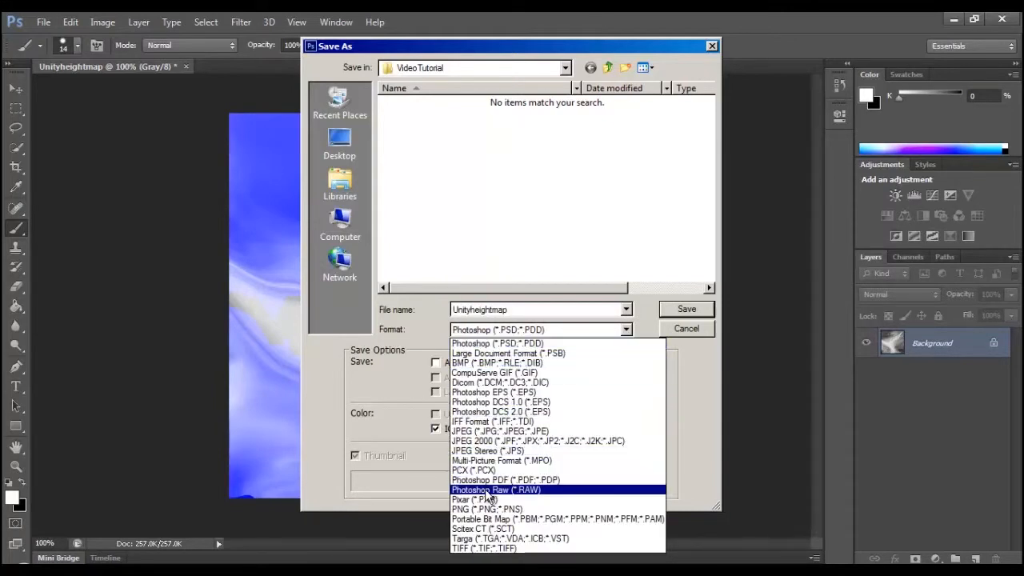
pyautogui.click(501, 489)
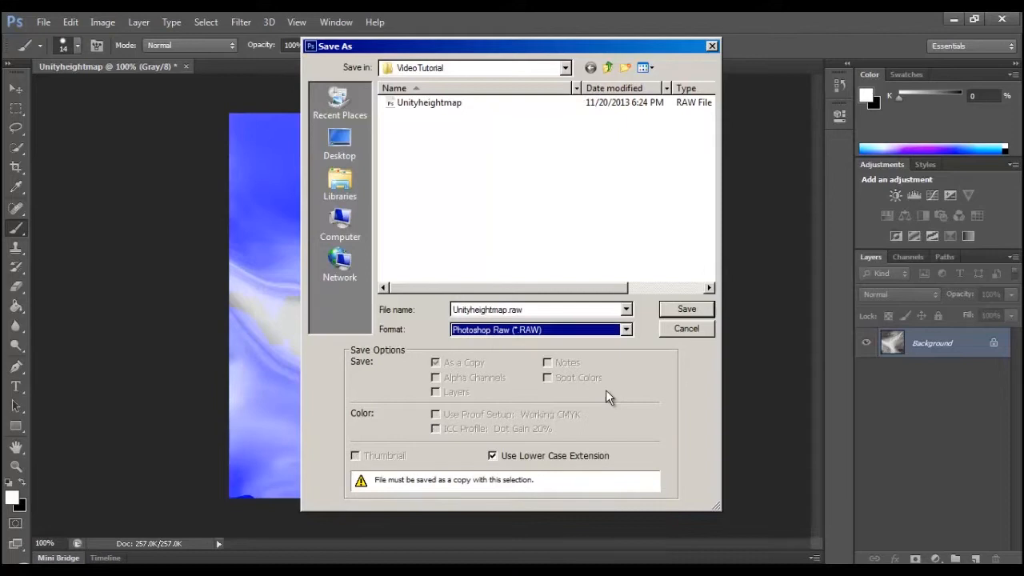
pyautogui.click(684, 311)
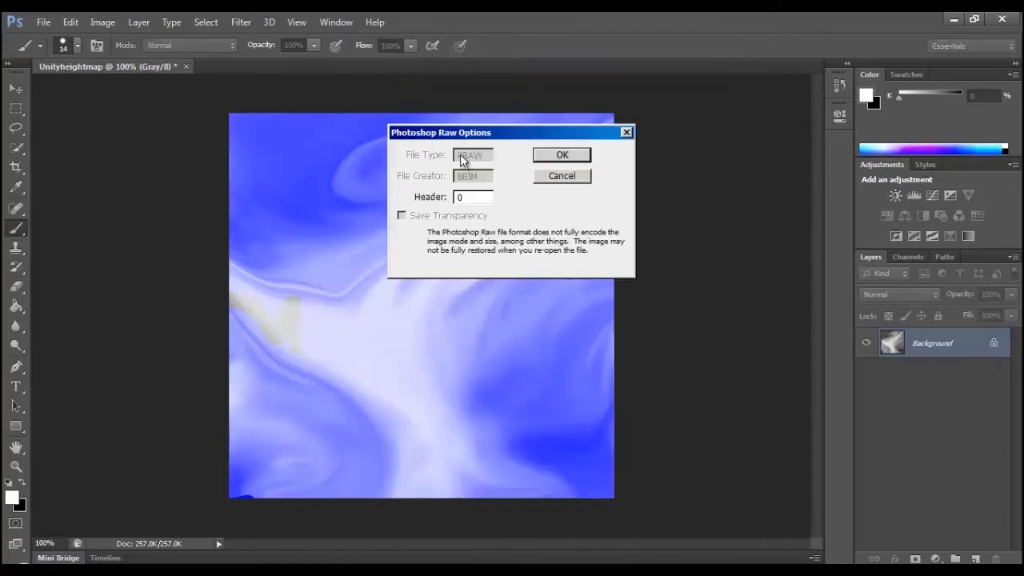
pyautogui.click(563, 156)
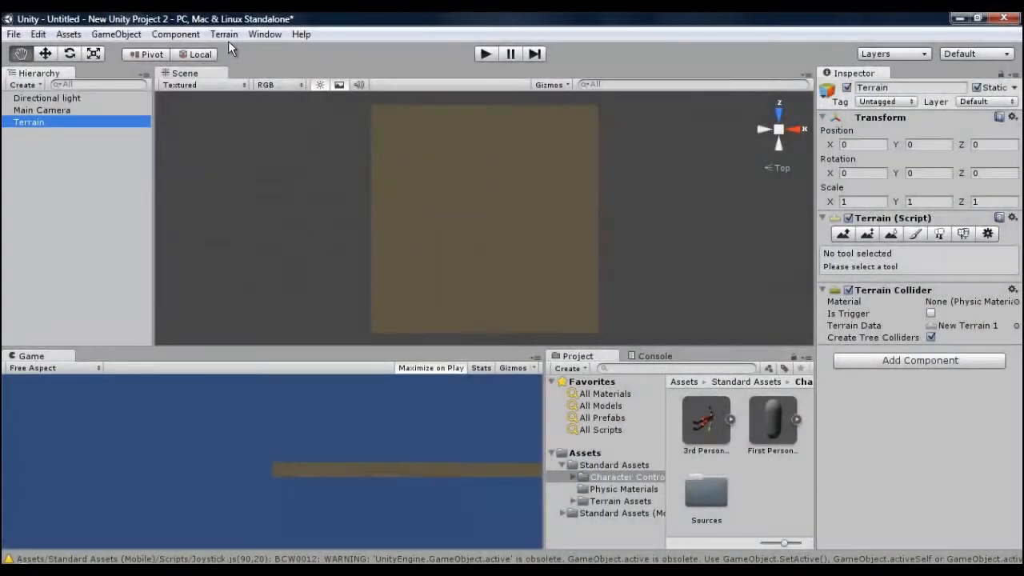
# Switch to Unity and import Unityheightmap.raw as the terrain's heightmap at 8-bit depth, 513 by 513, with terrain size 500 by 200 by 500.
pyautogui.click(225, 34)
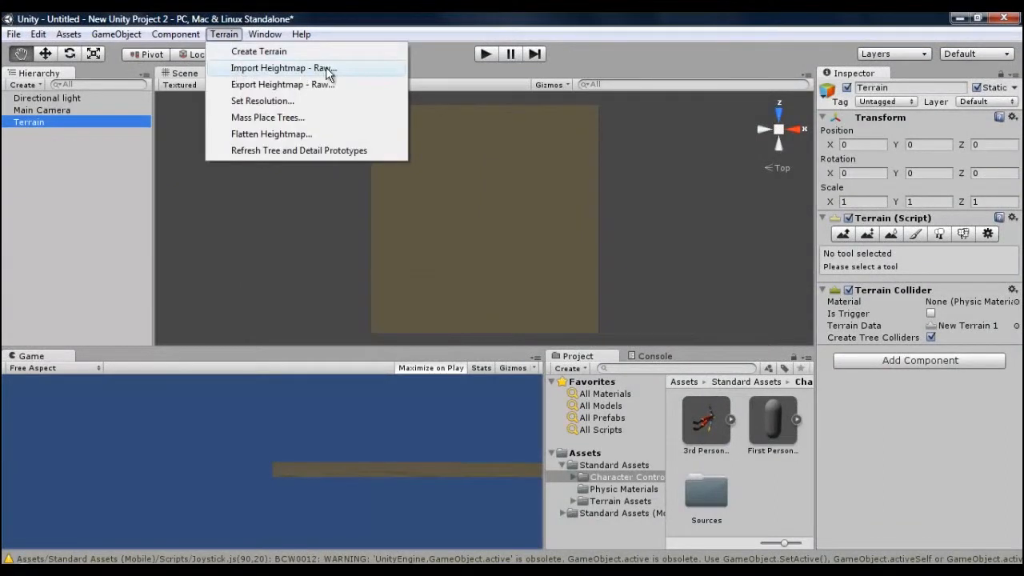
pyautogui.click(329, 70)
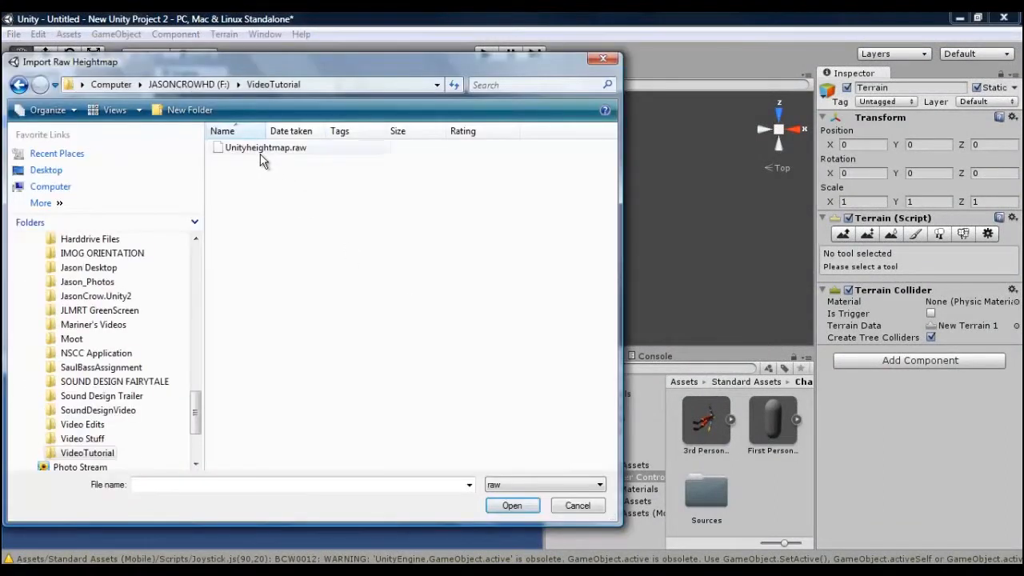
pyautogui.click(239, 152)
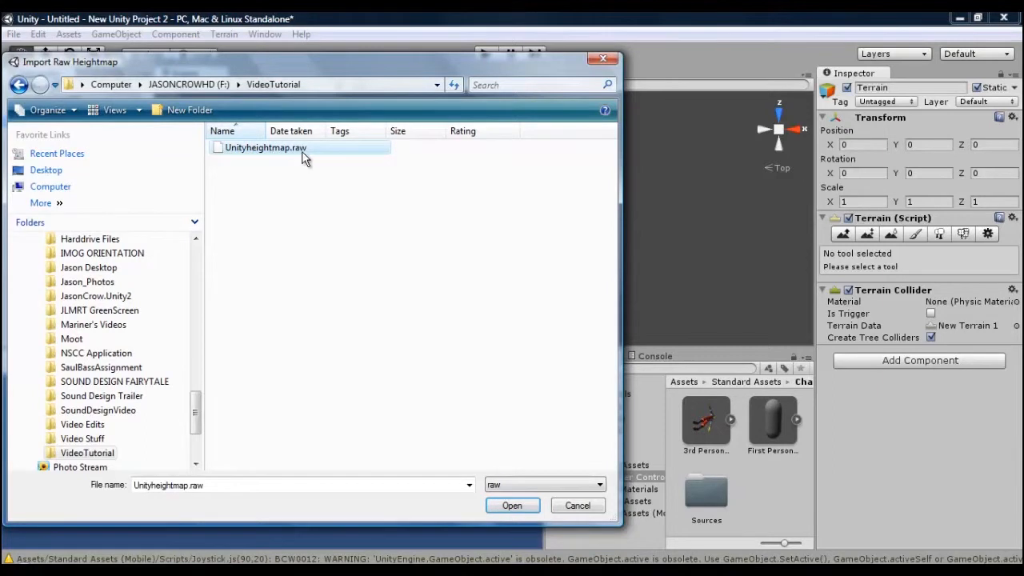
pyautogui.click(513, 506)
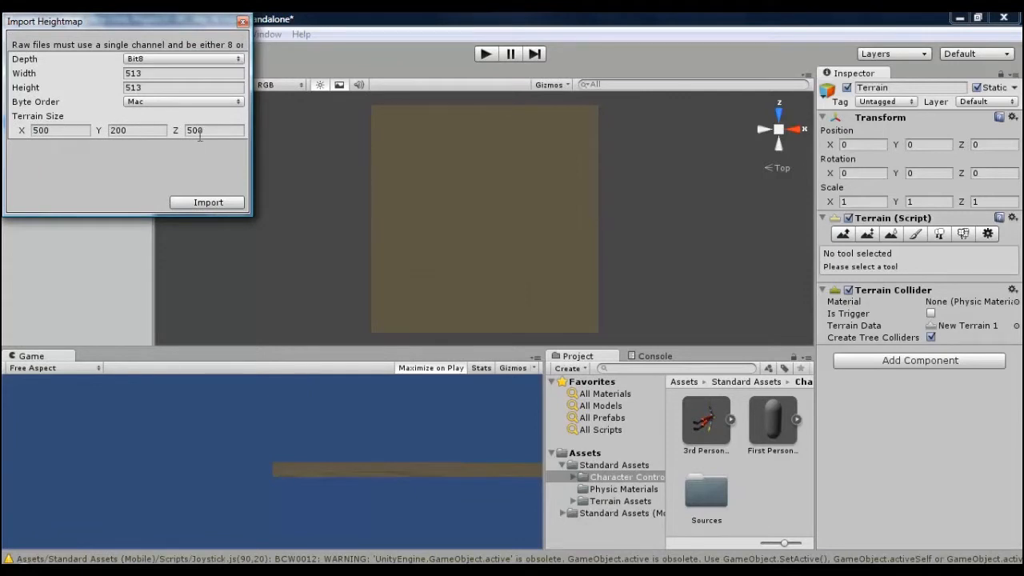
pyautogui.click(216, 201)
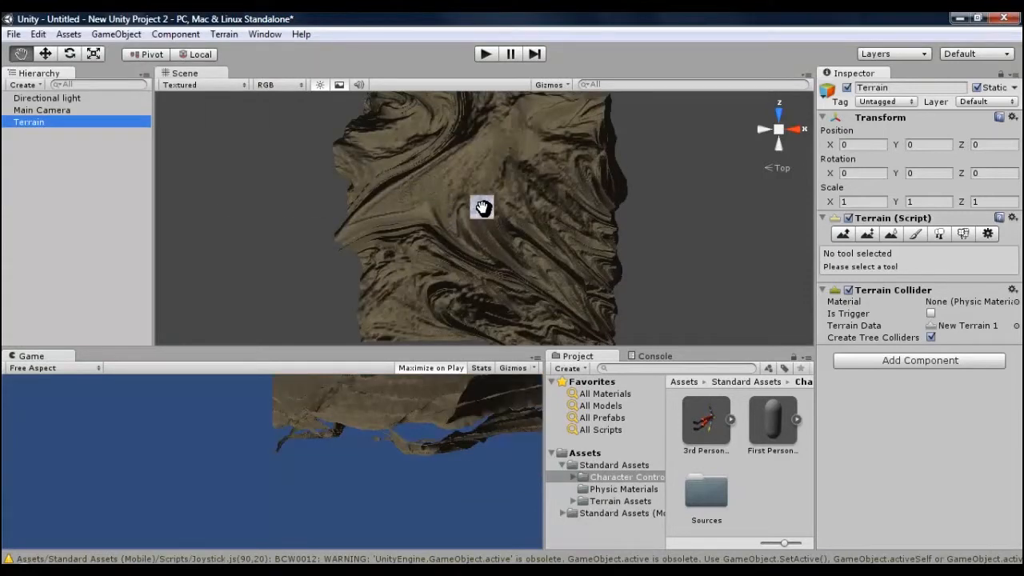
# Smooth the terrain's rough ridges with Smooth Height, using the large solid round brush at size 100 and opacity 100.
pyautogui.scroll(-2, 482, 207)
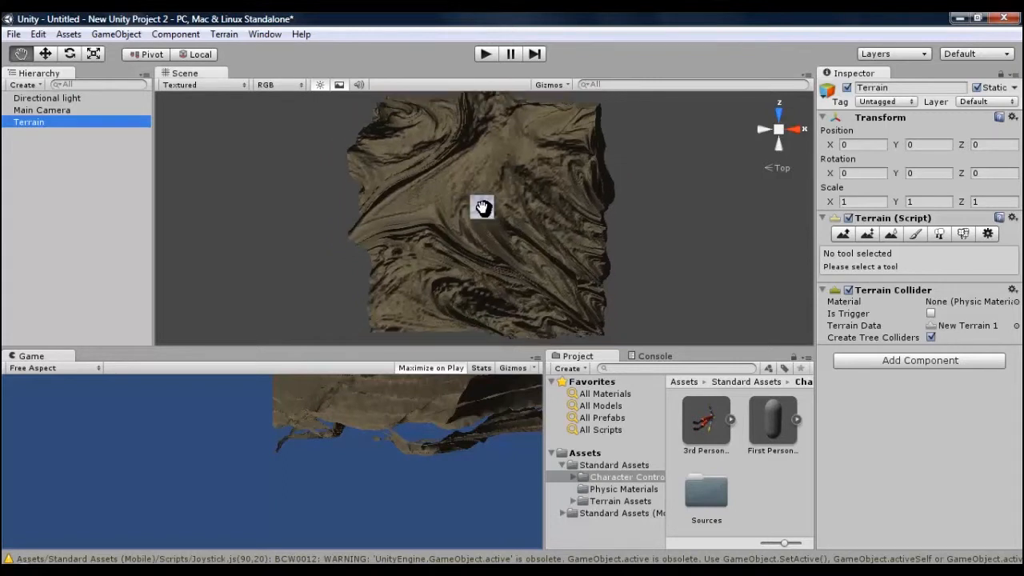
pyautogui.click(800, 130)
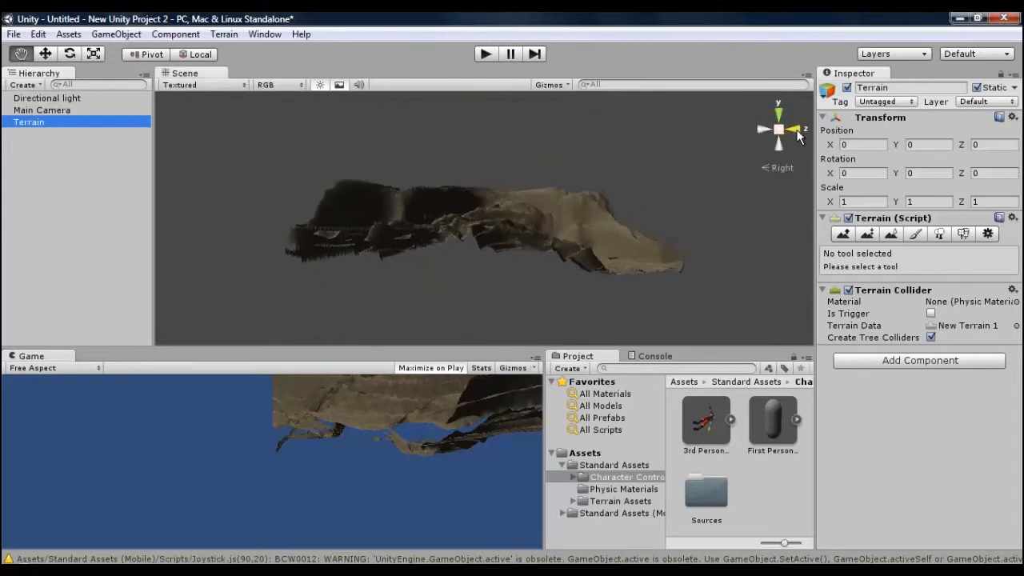
pyautogui.click(798, 133)
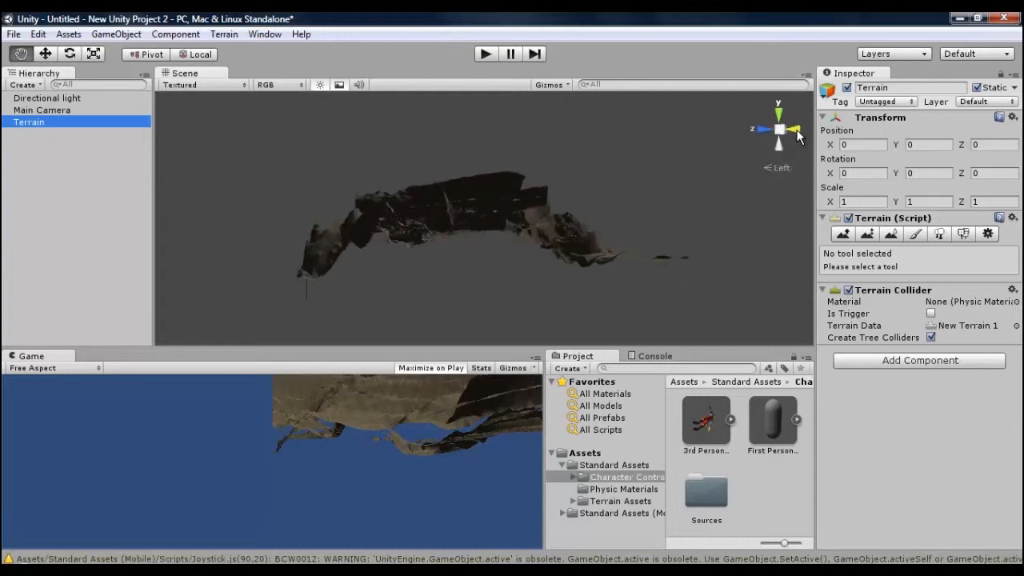
pyautogui.click(779, 115)
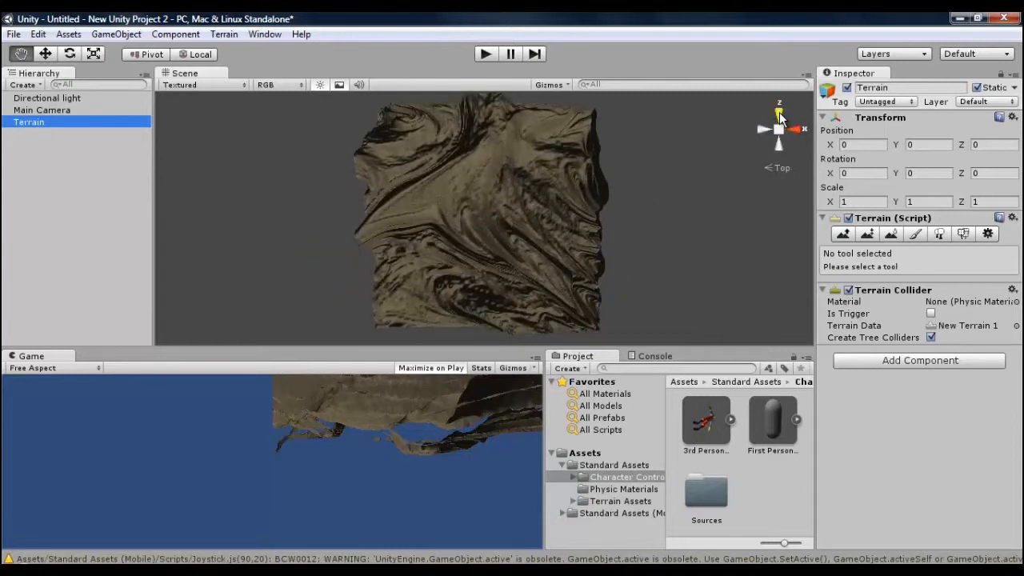
pyautogui.click(846, 233)
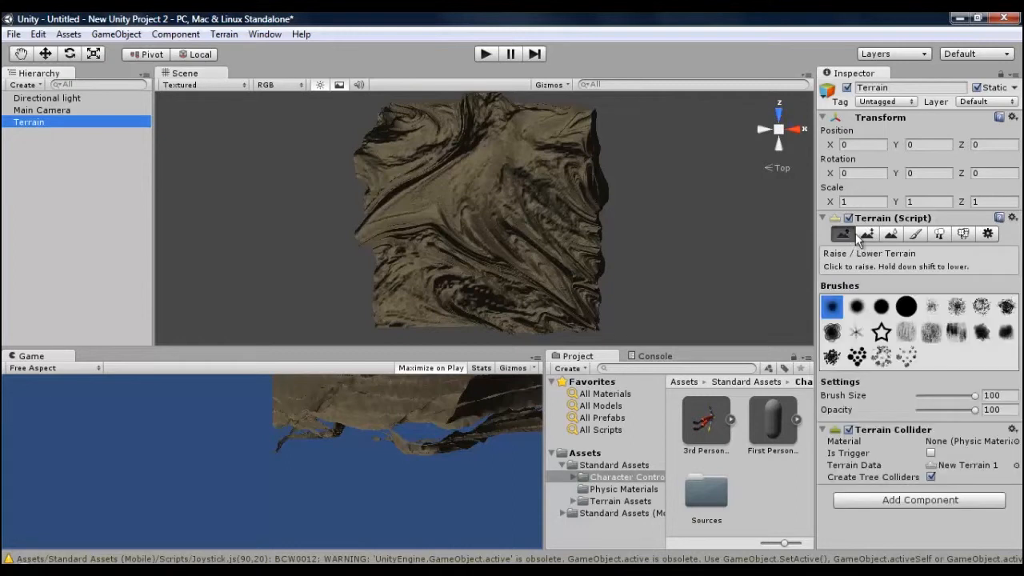
pyautogui.click(893, 234)
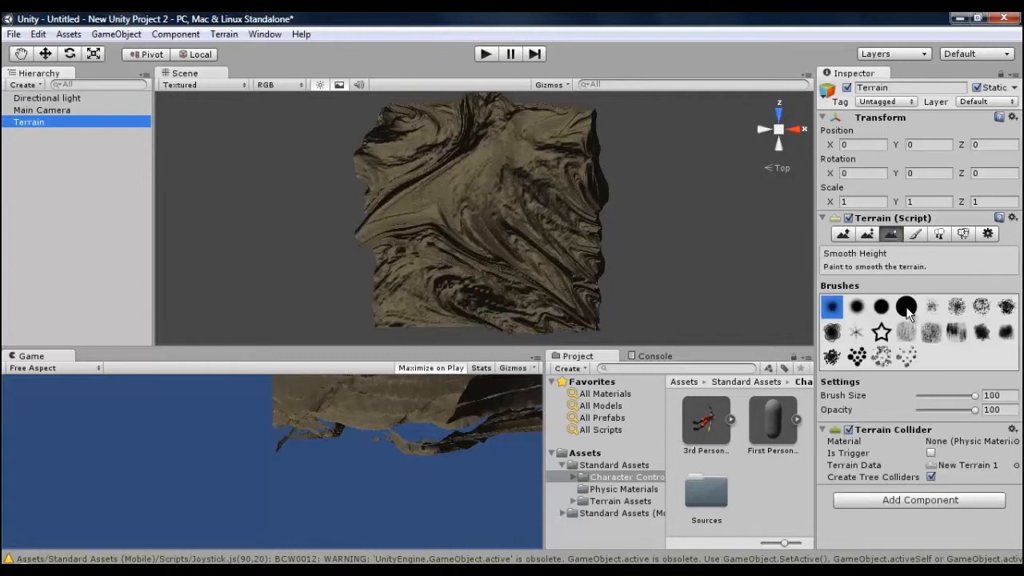
pyautogui.click(906, 309)
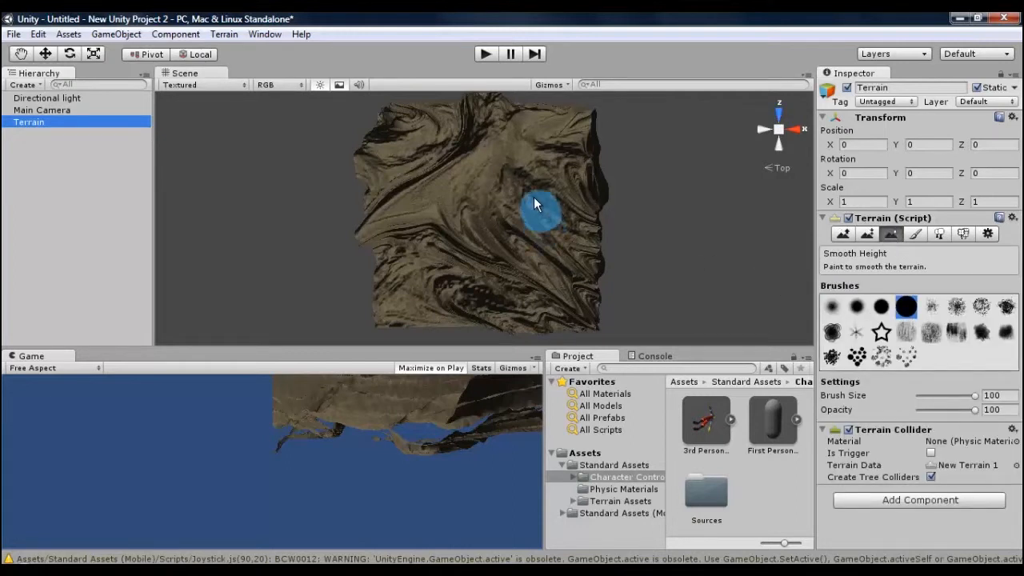
pyautogui.moveTo(525, 202)
pyautogui.mouseDown()
pyautogui.moveTo(546, 236)
pyautogui.moveTo(589, 268)
pyautogui.moveTo(471, 214)
pyautogui.moveTo(549, 293)
pyautogui.mouseUp()
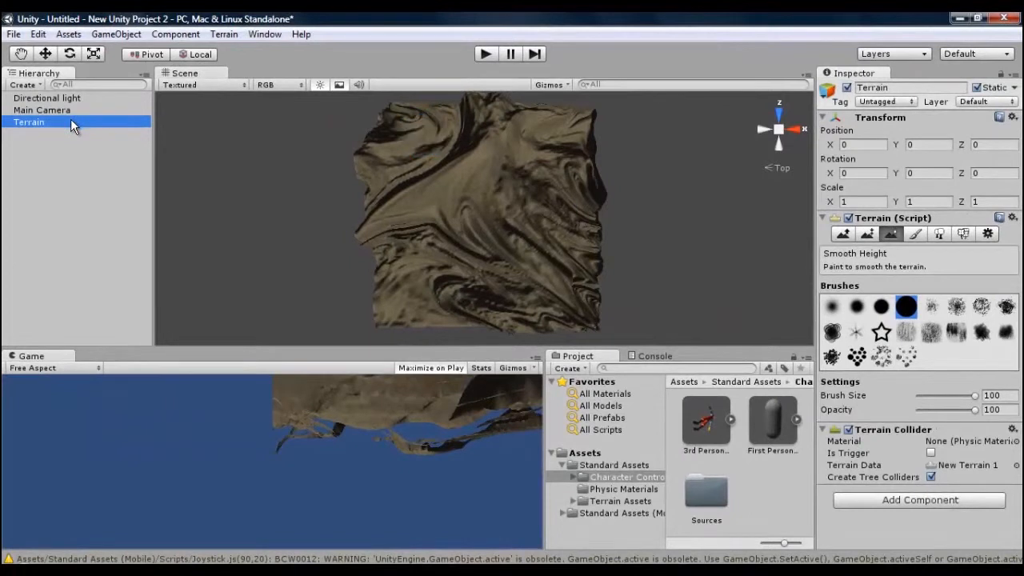
pyautogui.press('q')
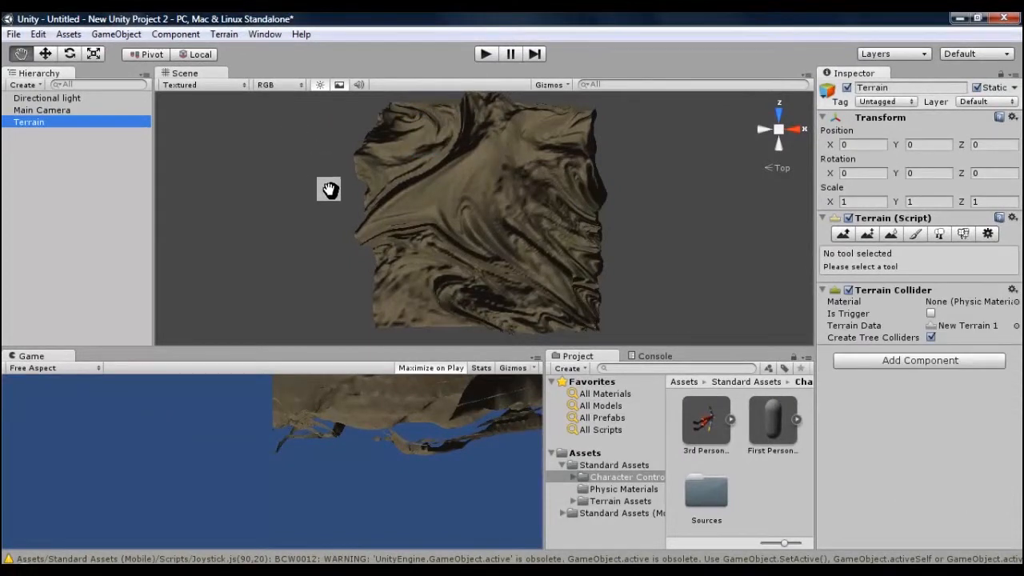
# Place the First Person Controller from the Character Controllers assets on the bright plateau in the upper middle of the terrain.
pyautogui.click(574, 454)
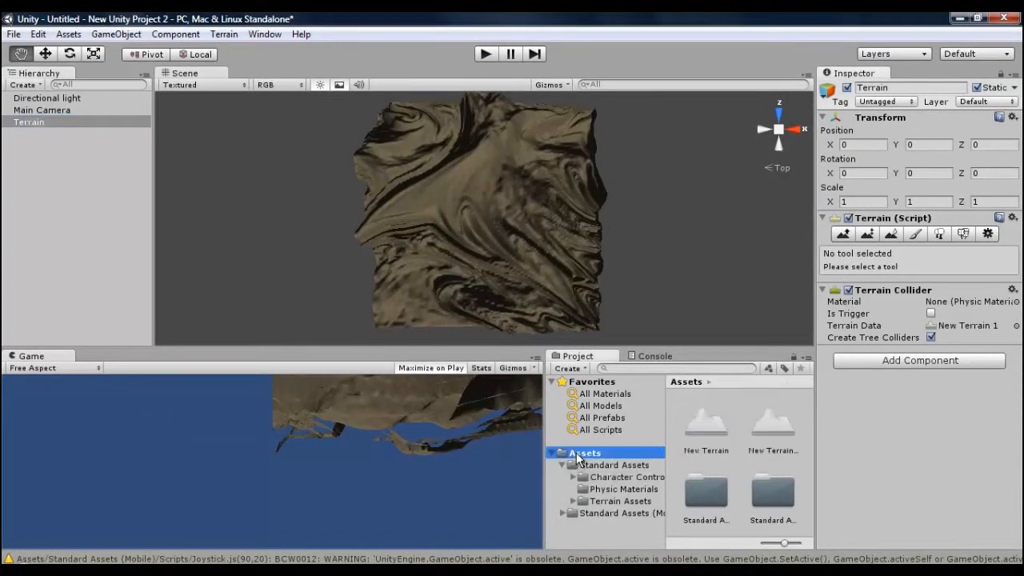
pyautogui.click(581, 478)
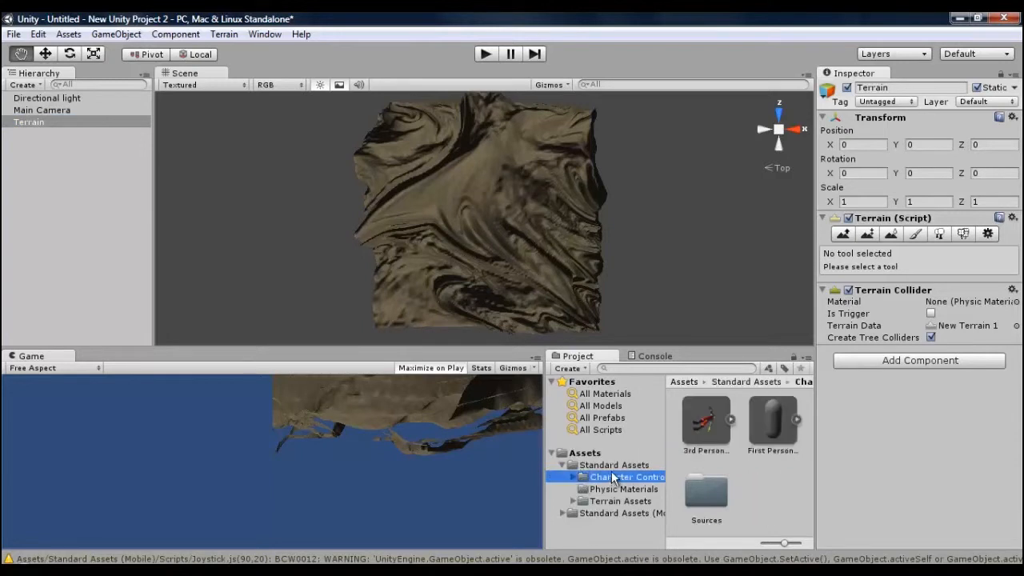
pyautogui.click(770, 422)
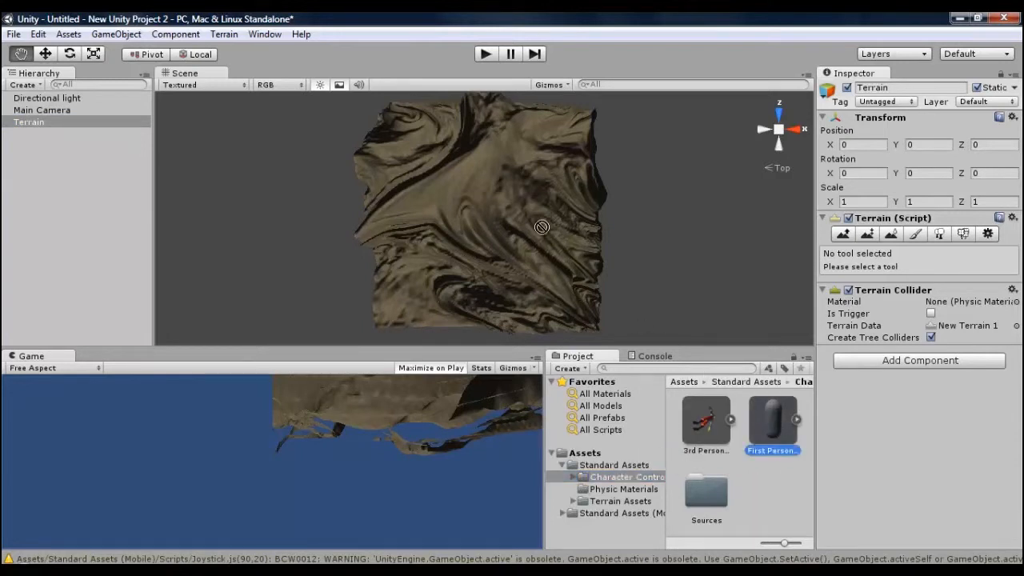
pyautogui.moveTo(541, 228); pyautogui.dragTo(462, 172)
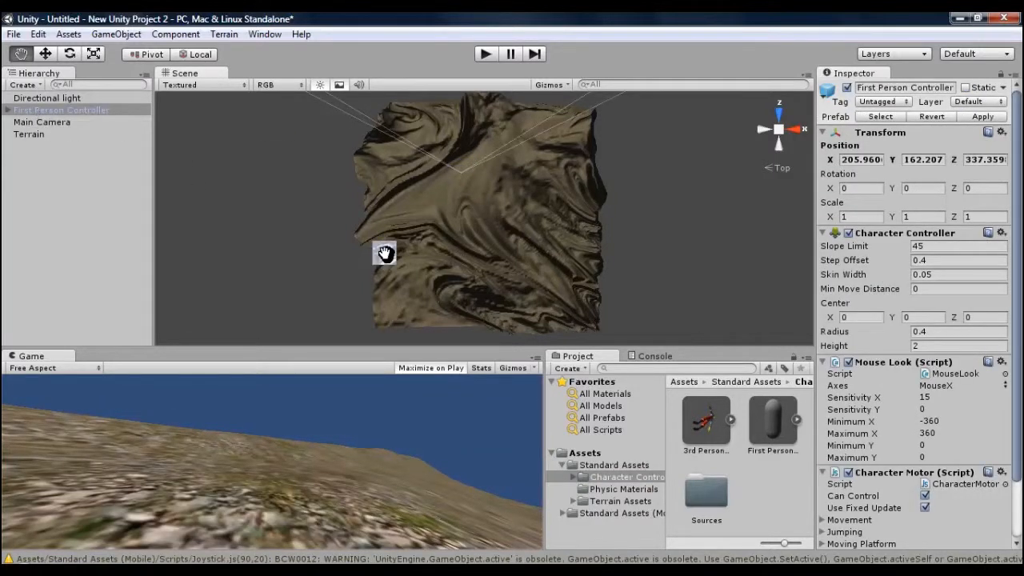
# Raise the First Person Controller to a Y position of about 163.6 so it stands clear of the ground.
pyautogui.keyDown('alt'); pyautogui.moveTo(379, 235); pyautogui.dragTo(376, 180); pyautogui.keyUp('alt')
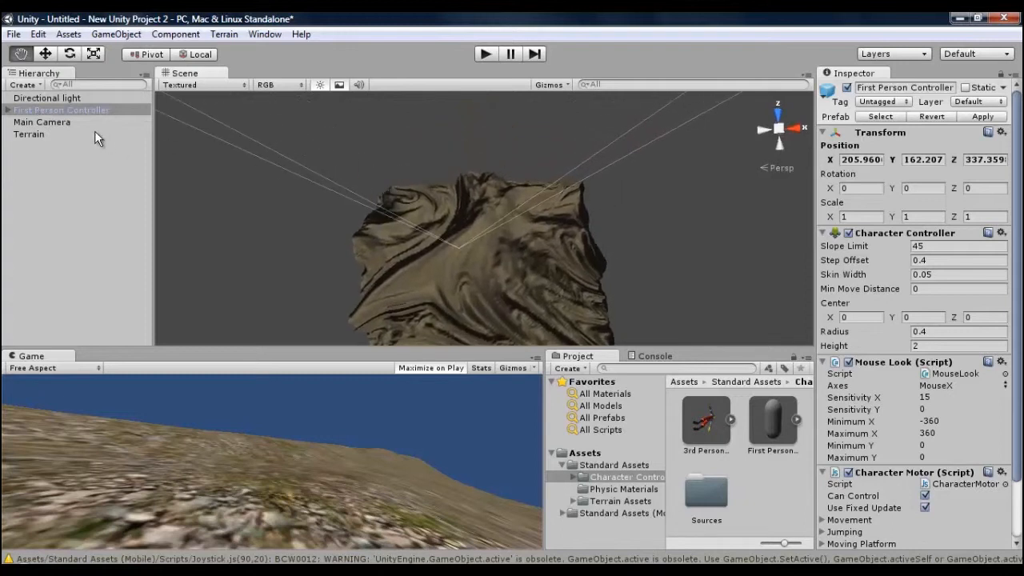
pyautogui.doubleClick(85, 110)
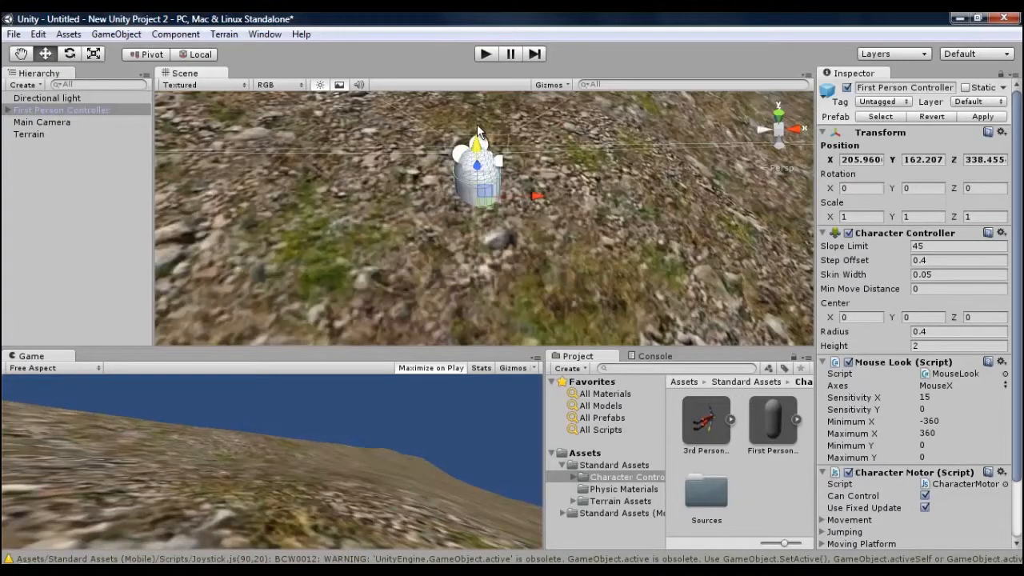
pyautogui.moveTo(475, 101); pyautogui.dragTo(476, 91)
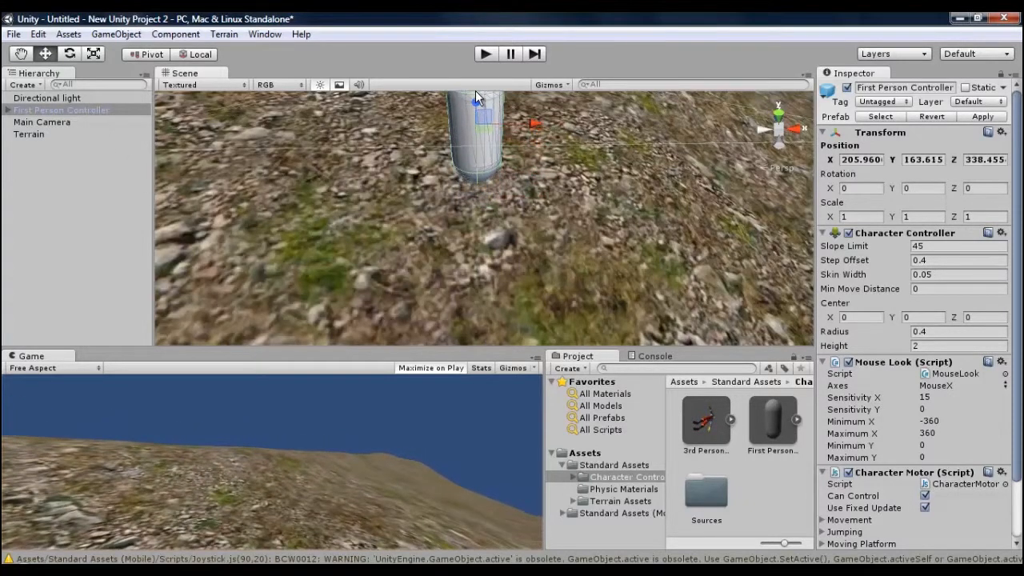
pyautogui.keyDown('alt'); pyautogui.moveTo(502, 172); pyautogui.dragTo(503, 93); pyautogui.keyUp('alt')
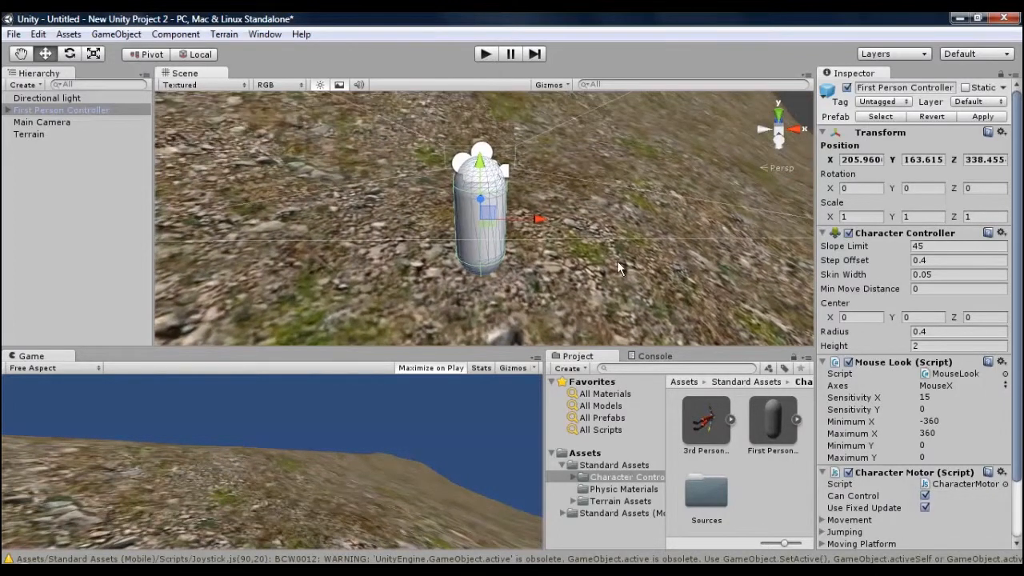
pyautogui.scroll(-3, 431, 215)
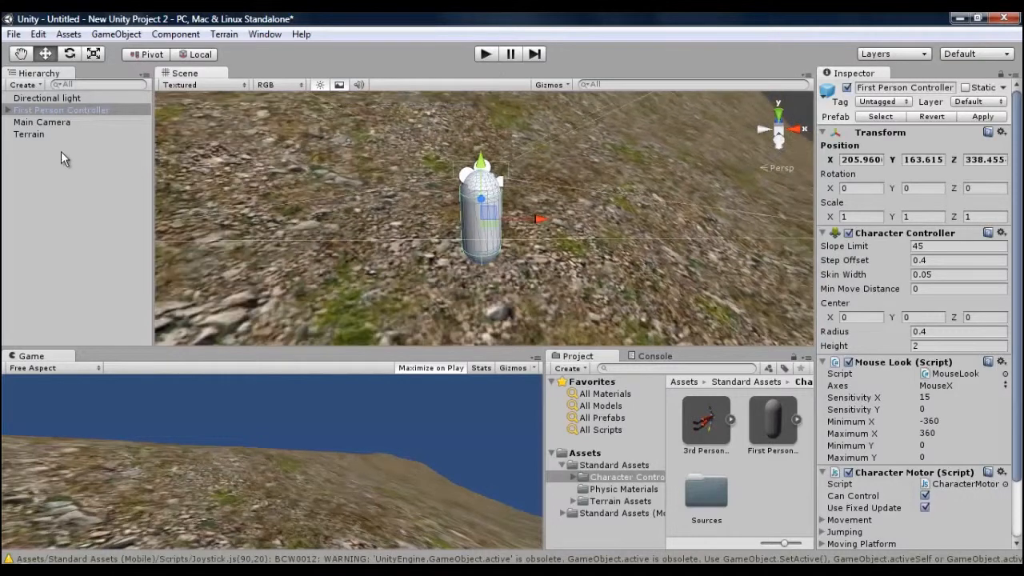
# Run the scene and walk the first-person character across the slope, looking over the surrounding mountains.
pyautogui.doubleClick(29, 134)
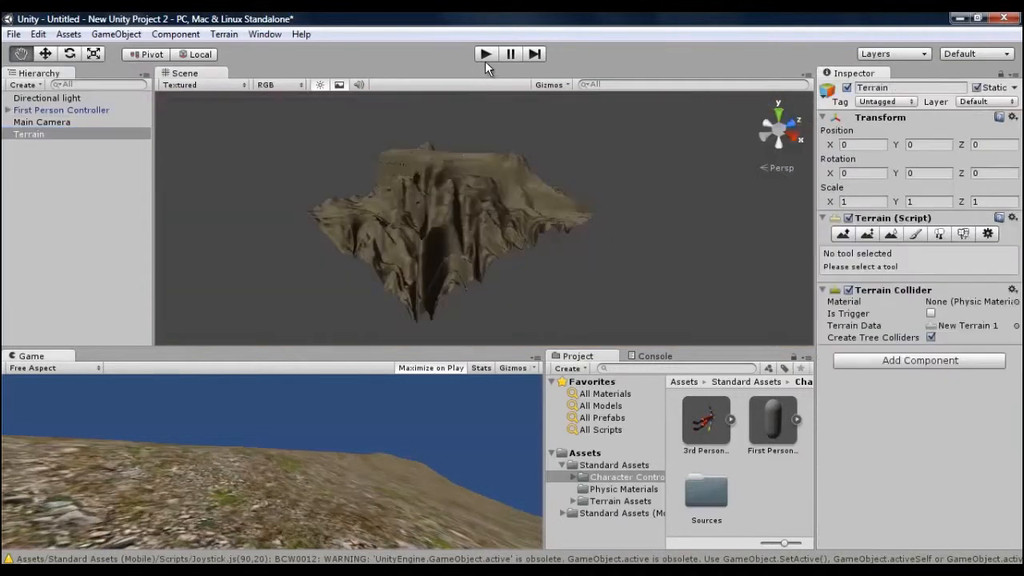
pyautogui.click(490, 52)
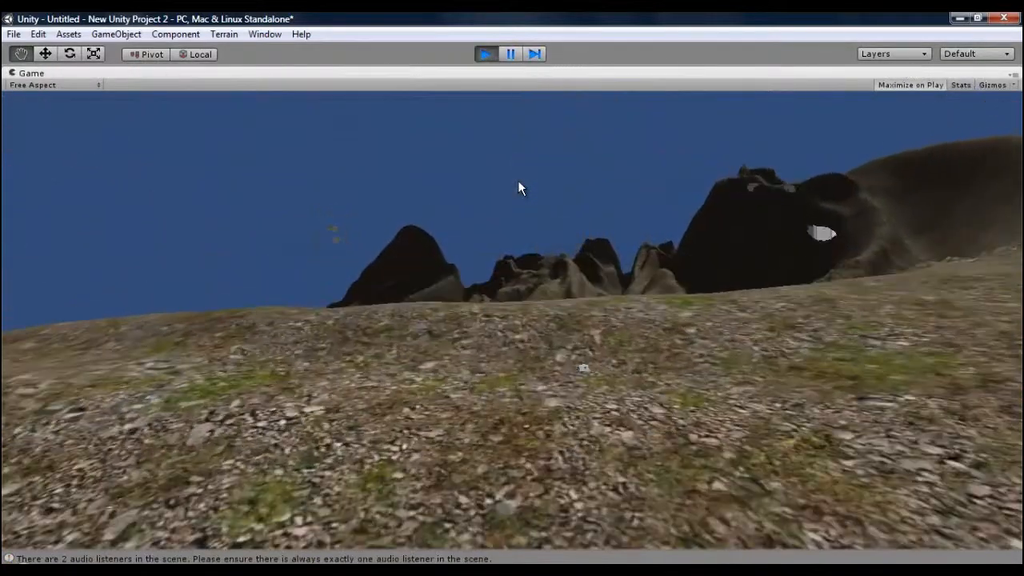
pyautogui.press('w')
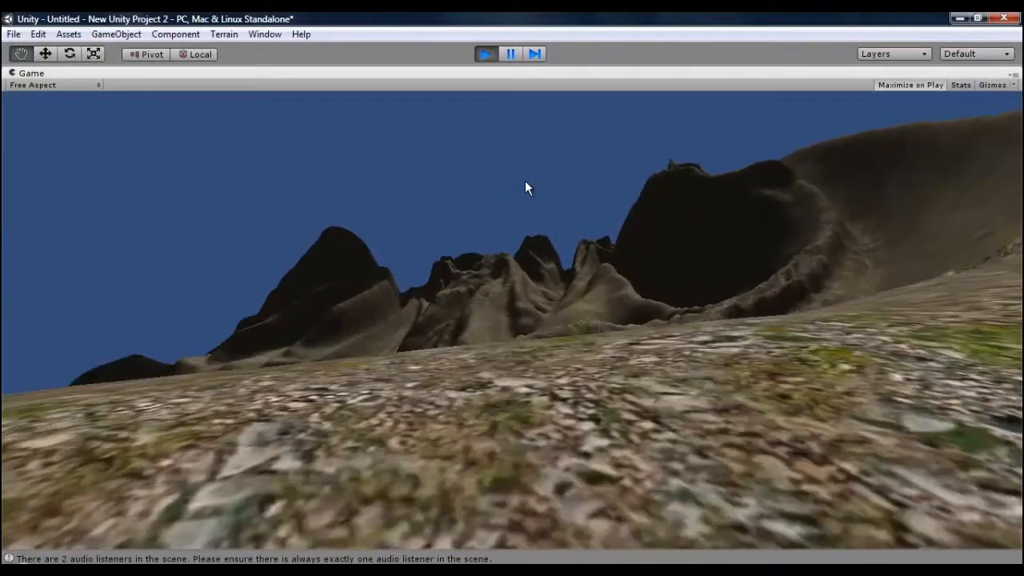
pyautogui.press('w')
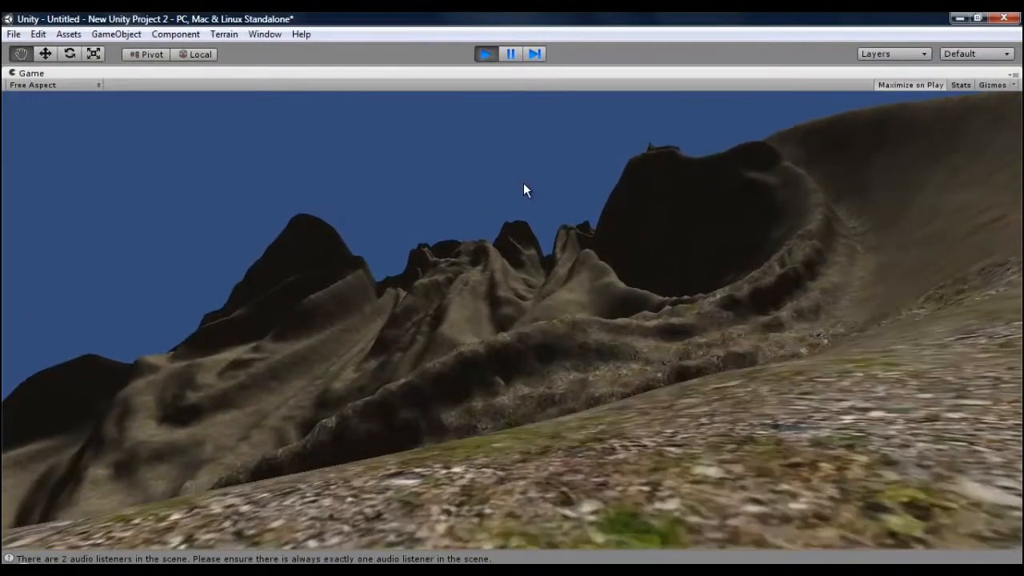
pyautogui.press('w')
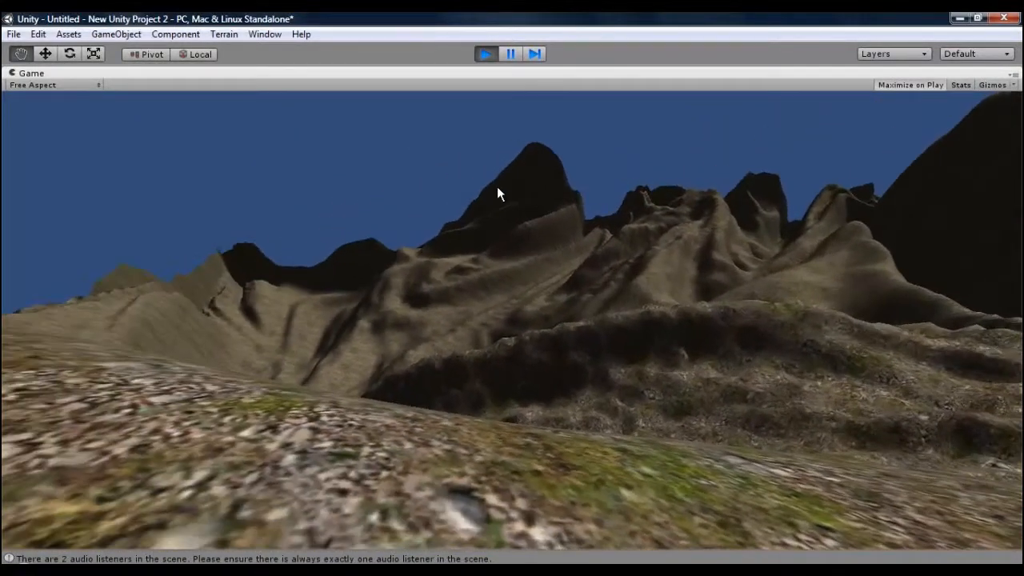
pyautogui.press('w')
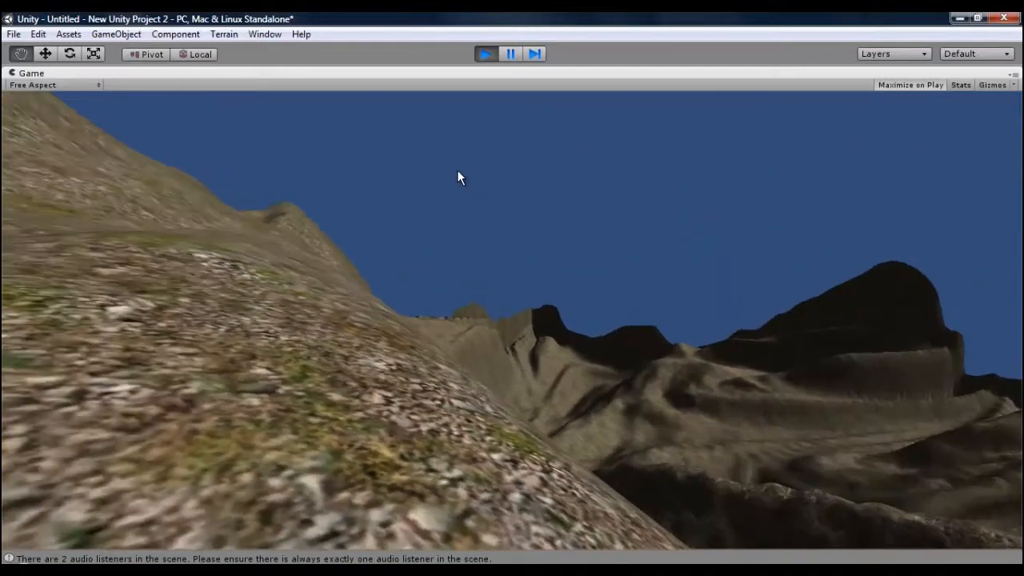
pyautogui.press('w')
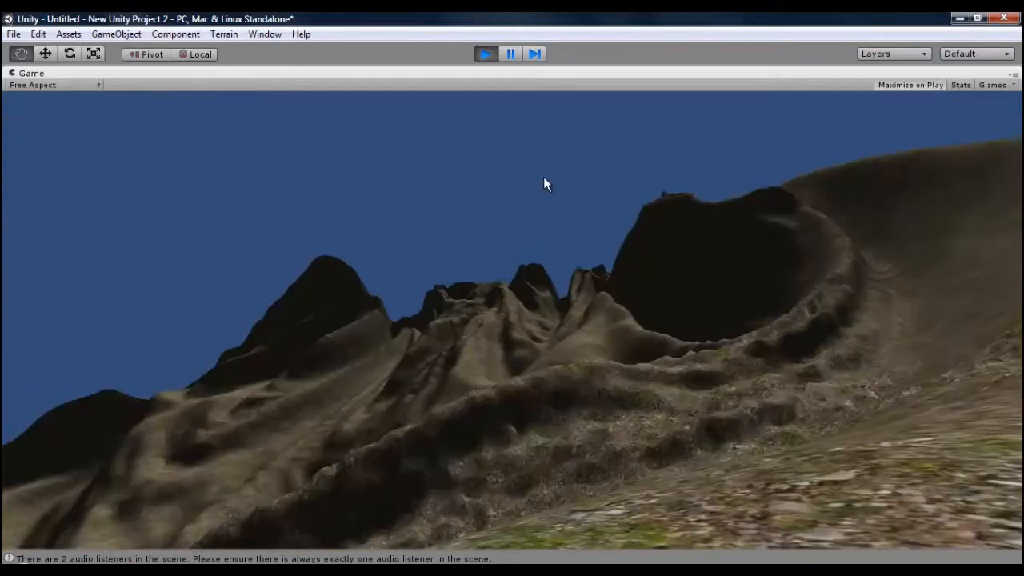